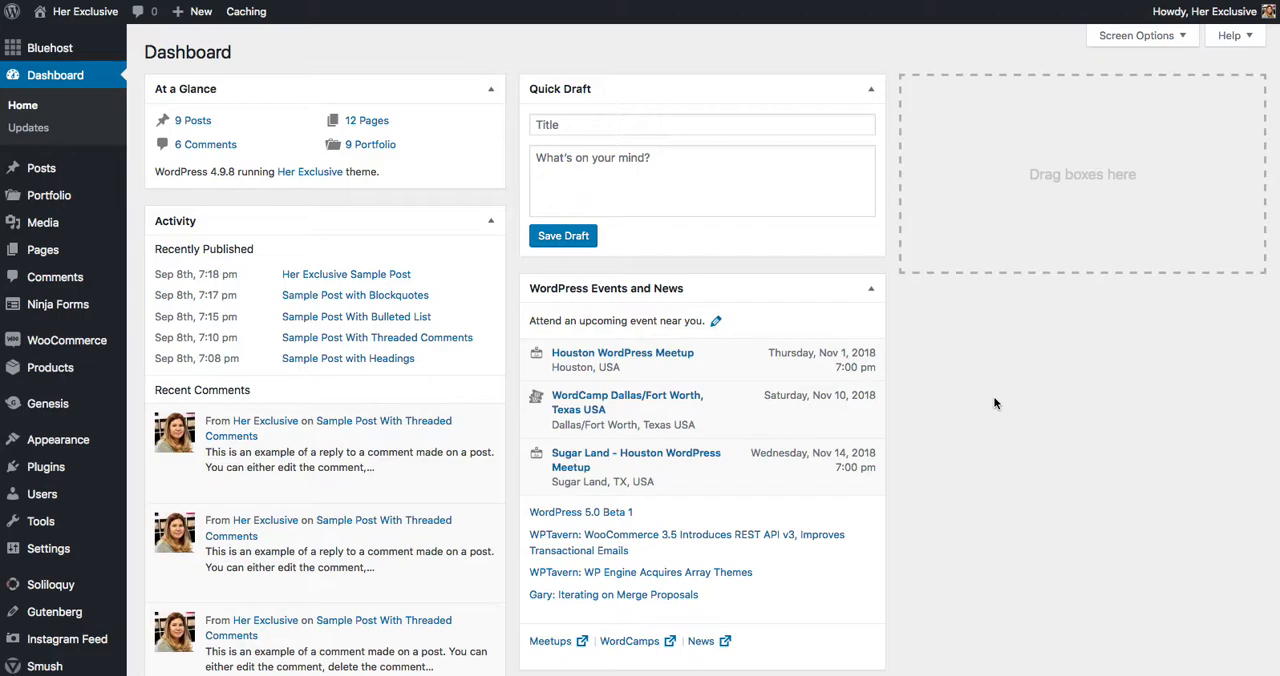
# Open the existing post "Her Exclusive Sample Post" for editing and dismiss the welcome tip
pyautogui.click(38, 170)
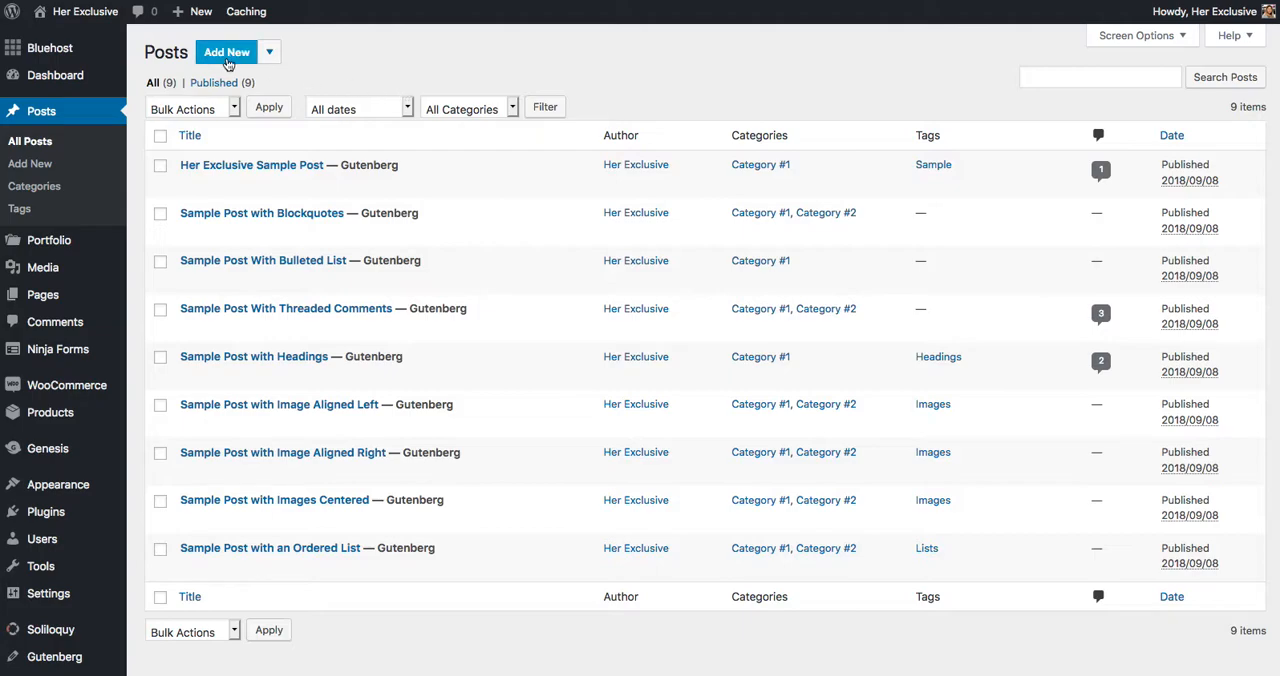
pyautogui.moveTo(229, 168)
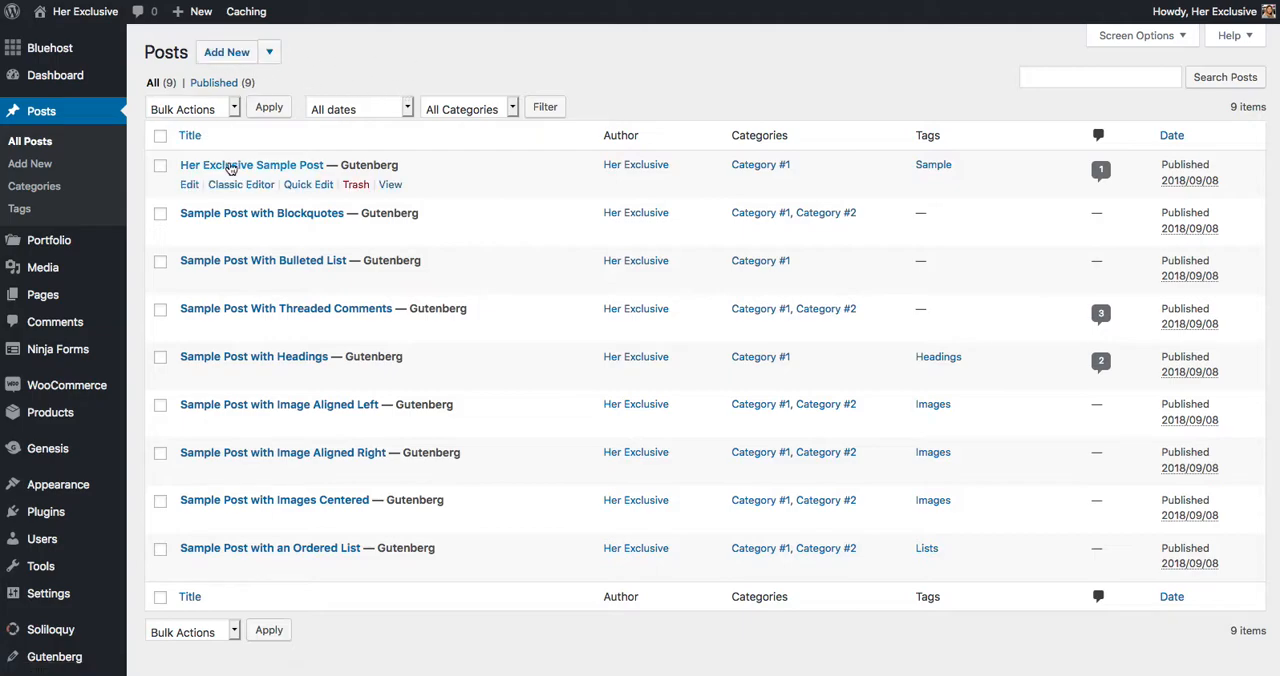
pyautogui.click(189, 185)
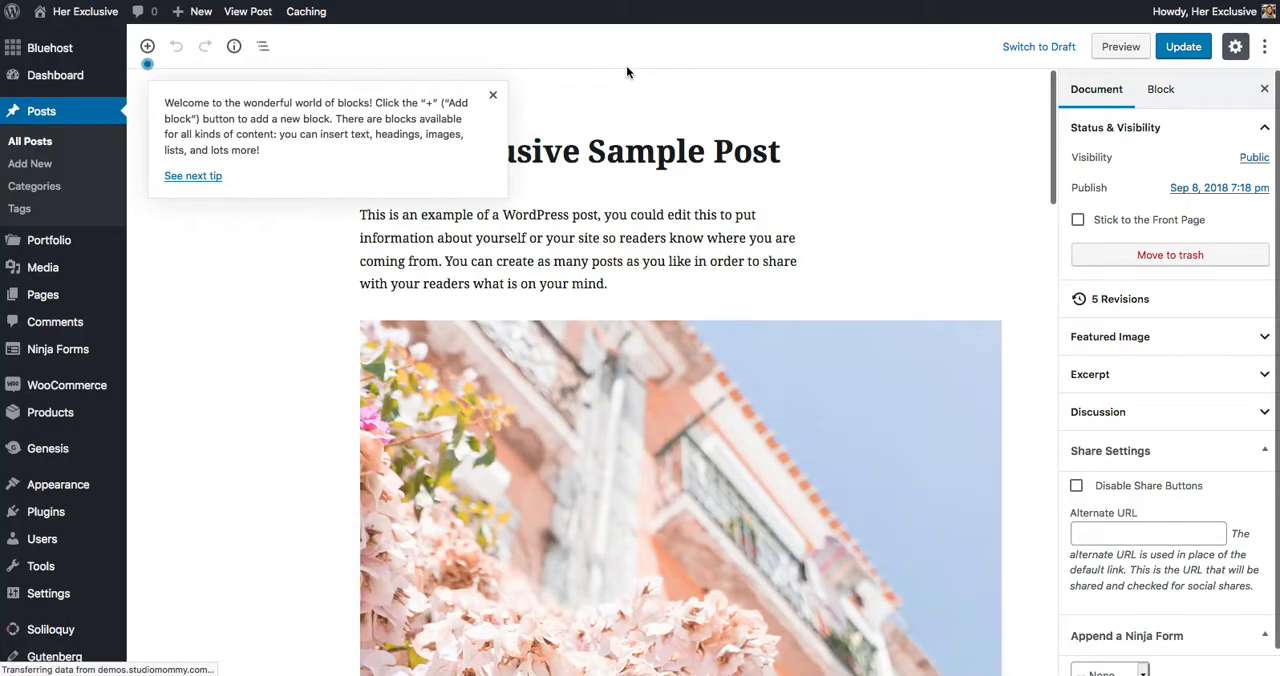
pyautogui.click(493, 95)
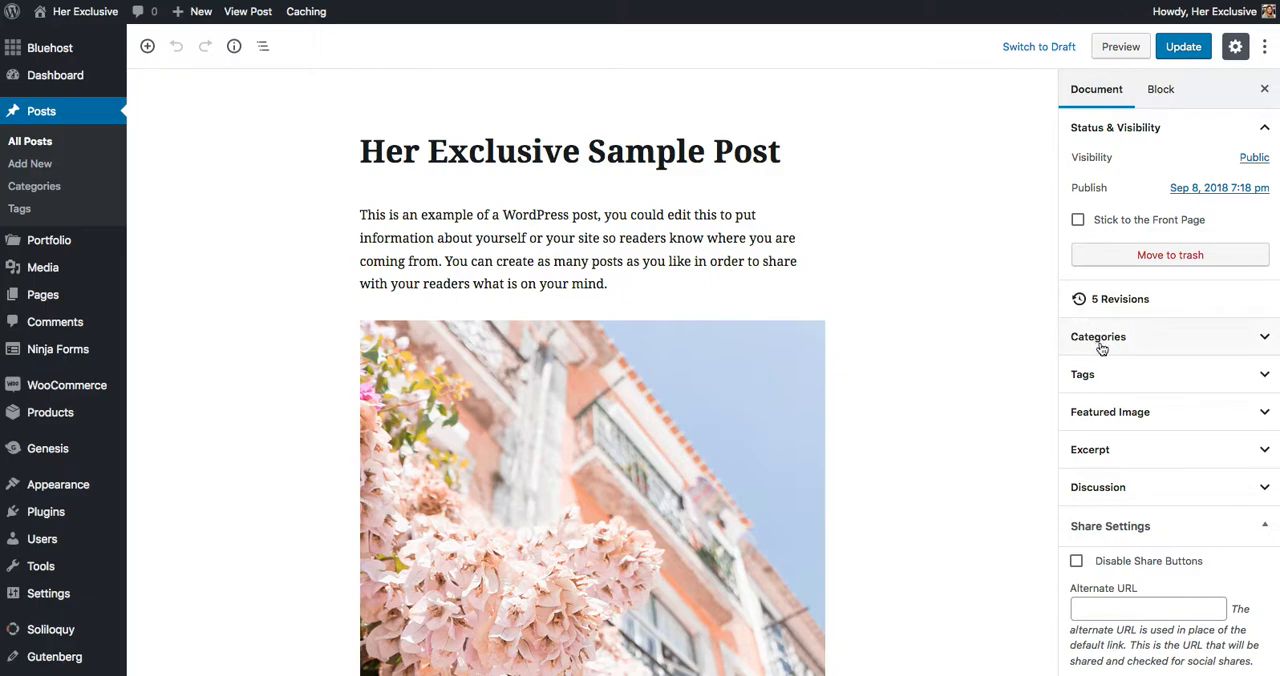
# Create a new category named "DIY" from within the post's category settings and assign it to the post
pyautogui.click(1264, 345)
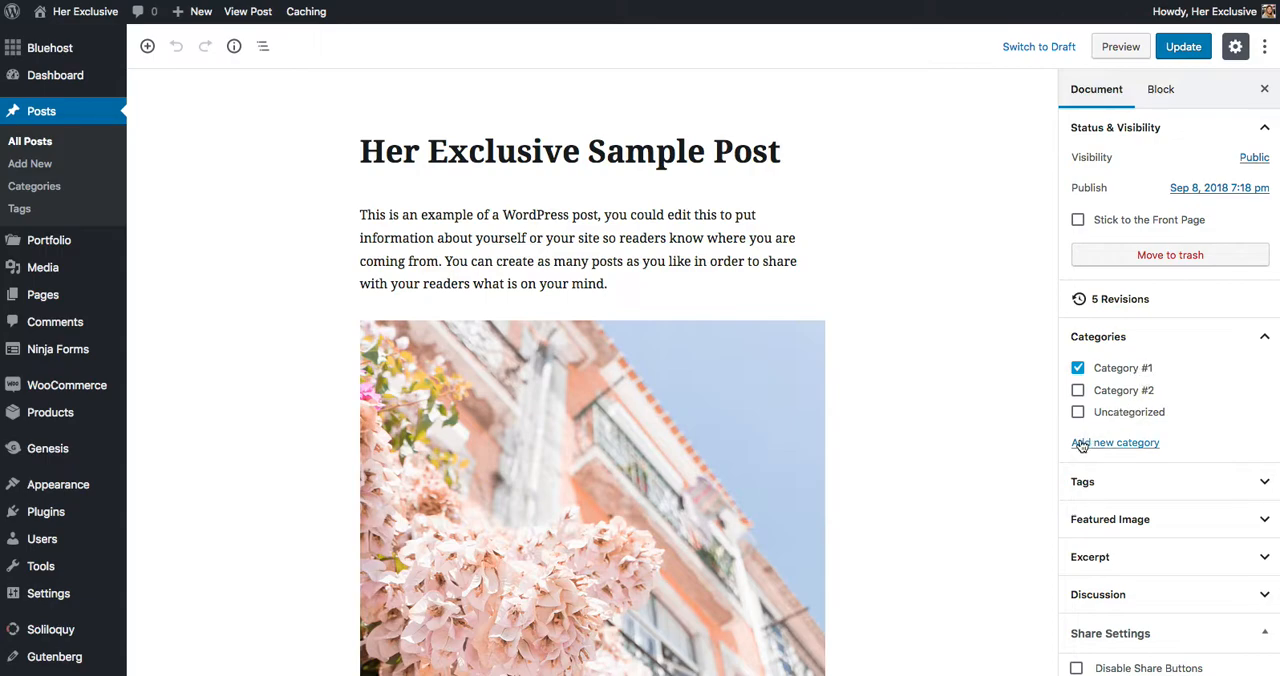
pyautogui.click(1118, 443)
pyautogui.click(1104, 494)
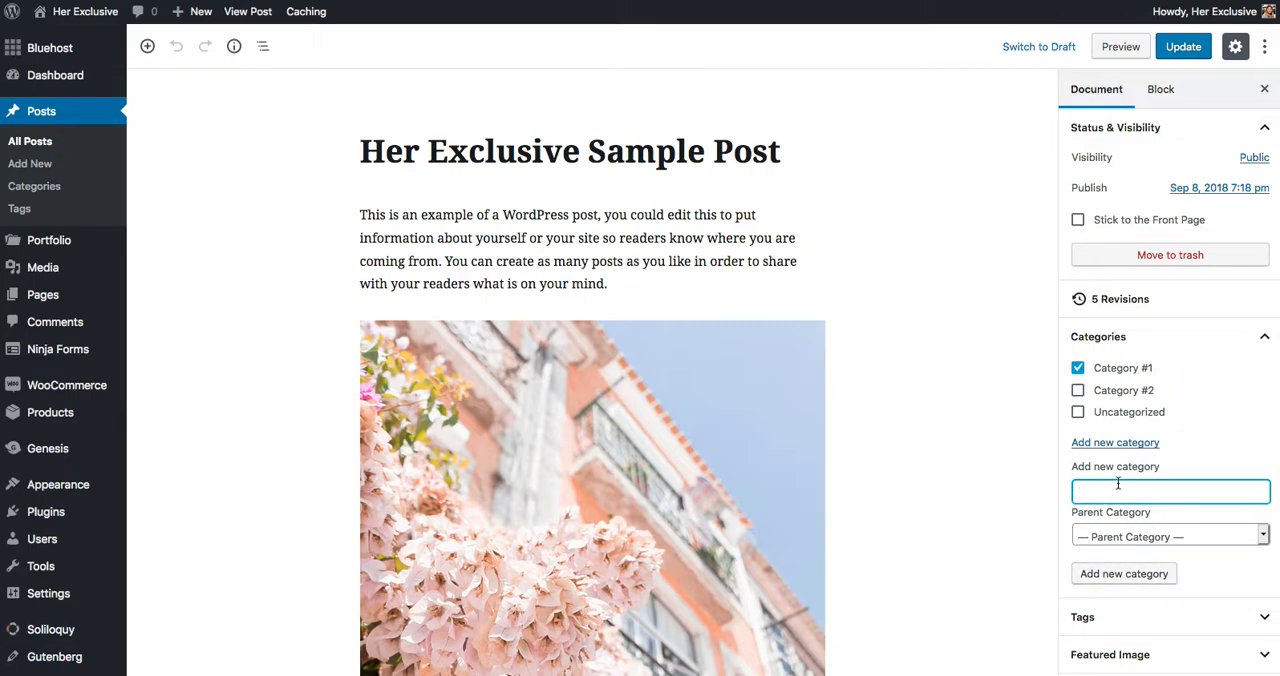
pyautogui.write('Diy')
pyautogui.press('BackSpace')
pyautogui.press('BackSpace')
pyautogui.write('IY')
pyautogui.click(1122, 574)
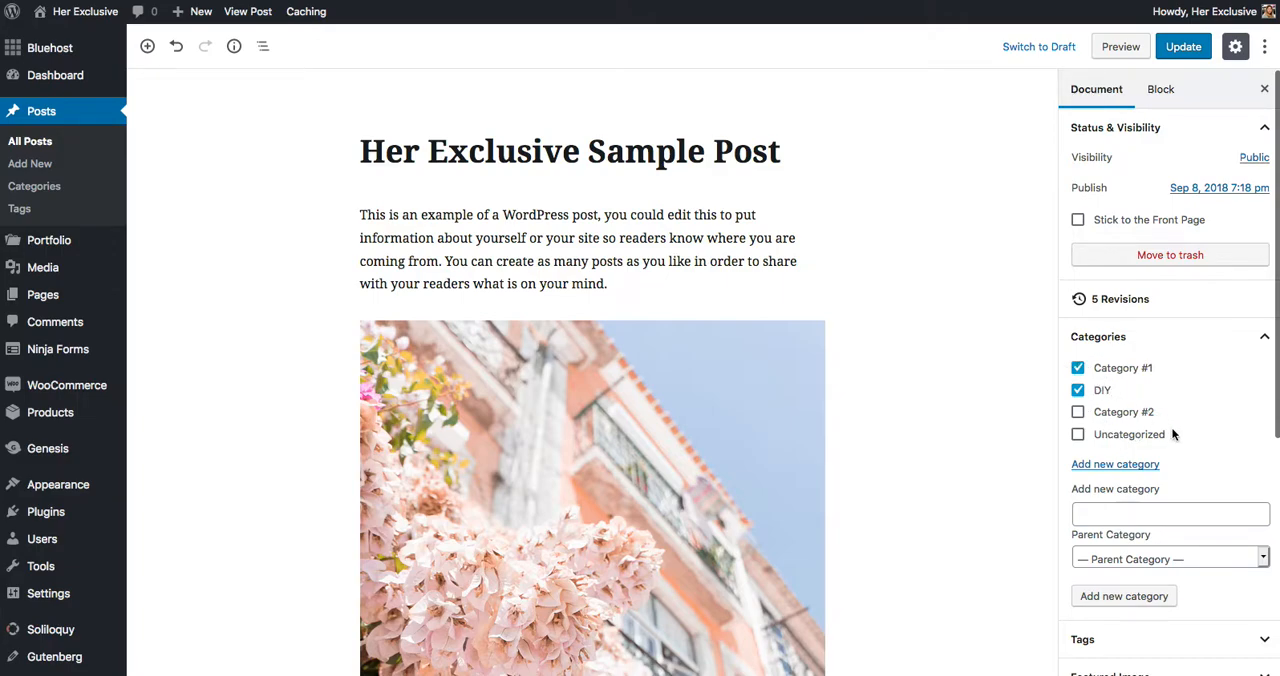
# Remove the post's current featured image
pyautogui.scroll(-5, 1173, 434)
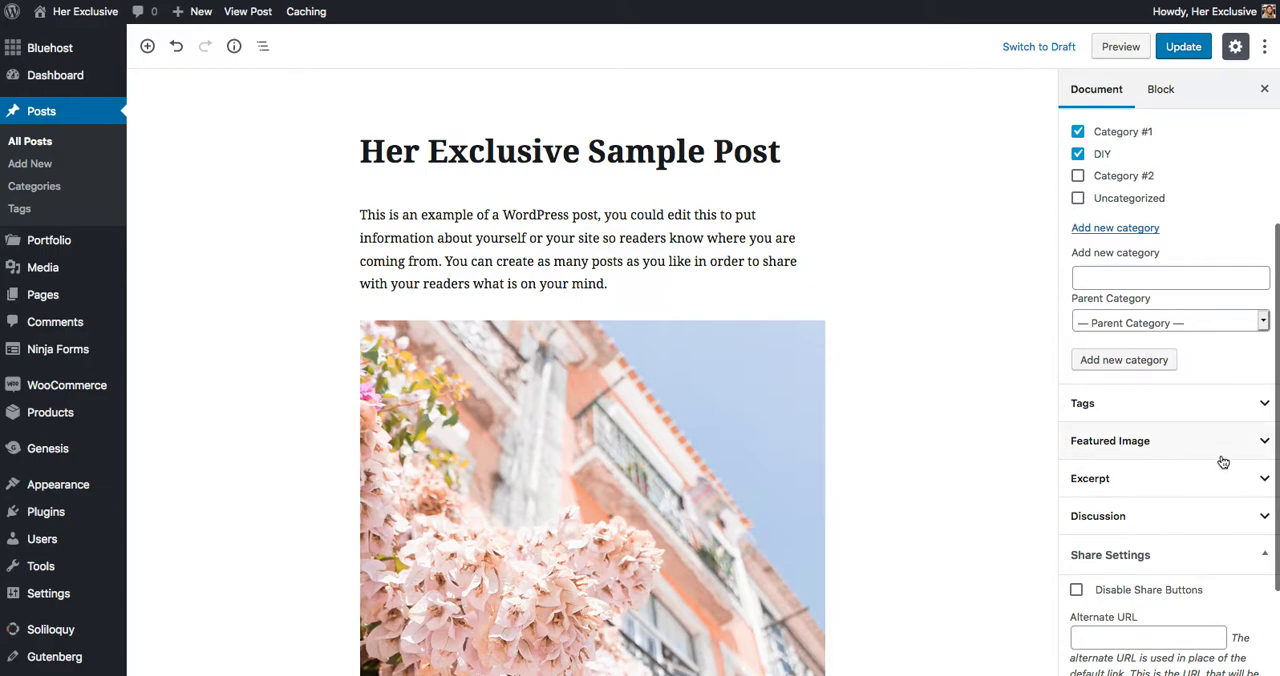
pyautogui.click(1262, 447)
pyautogui.scroll(-3, 1140, 452)
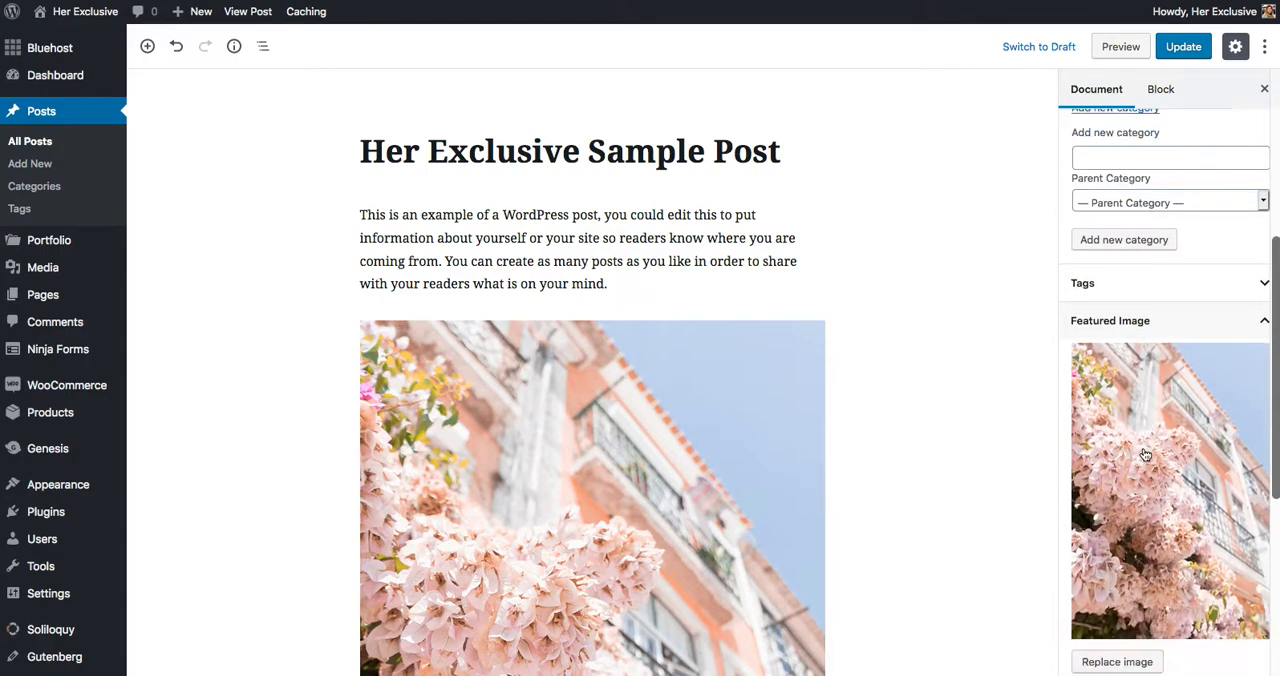
pyautogui.scroll(-2, 1145, 455)
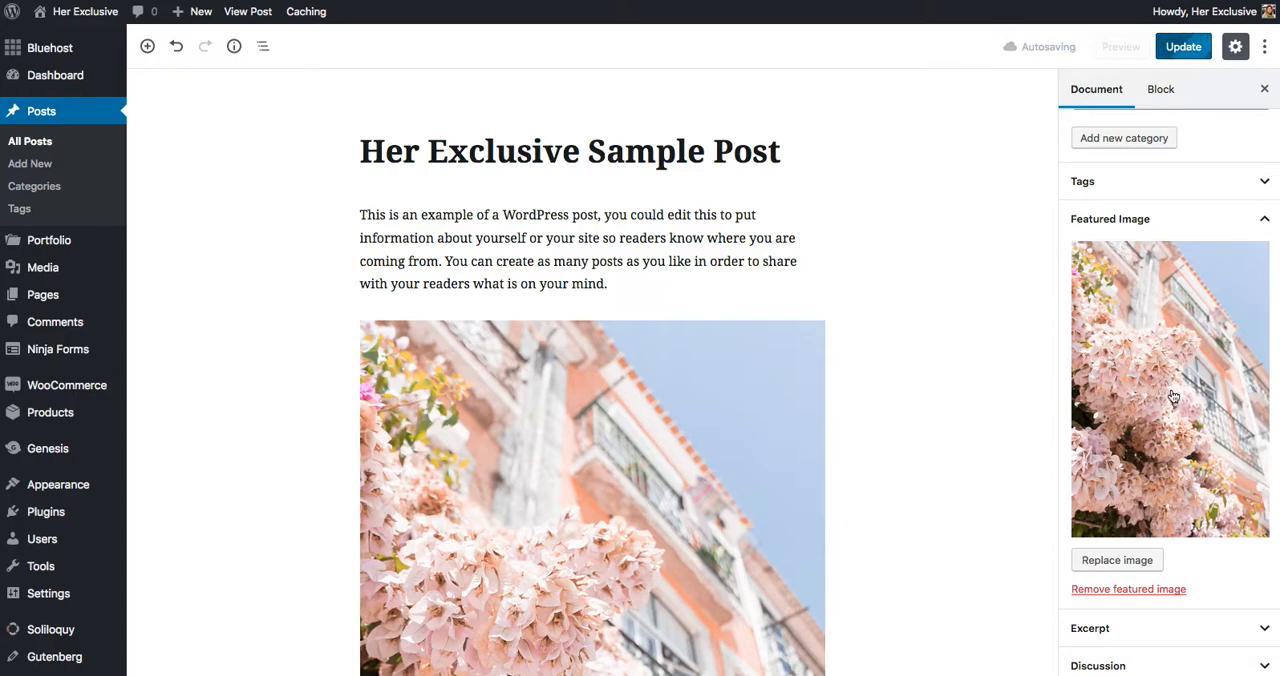
pyautogui.click(1182, 591)
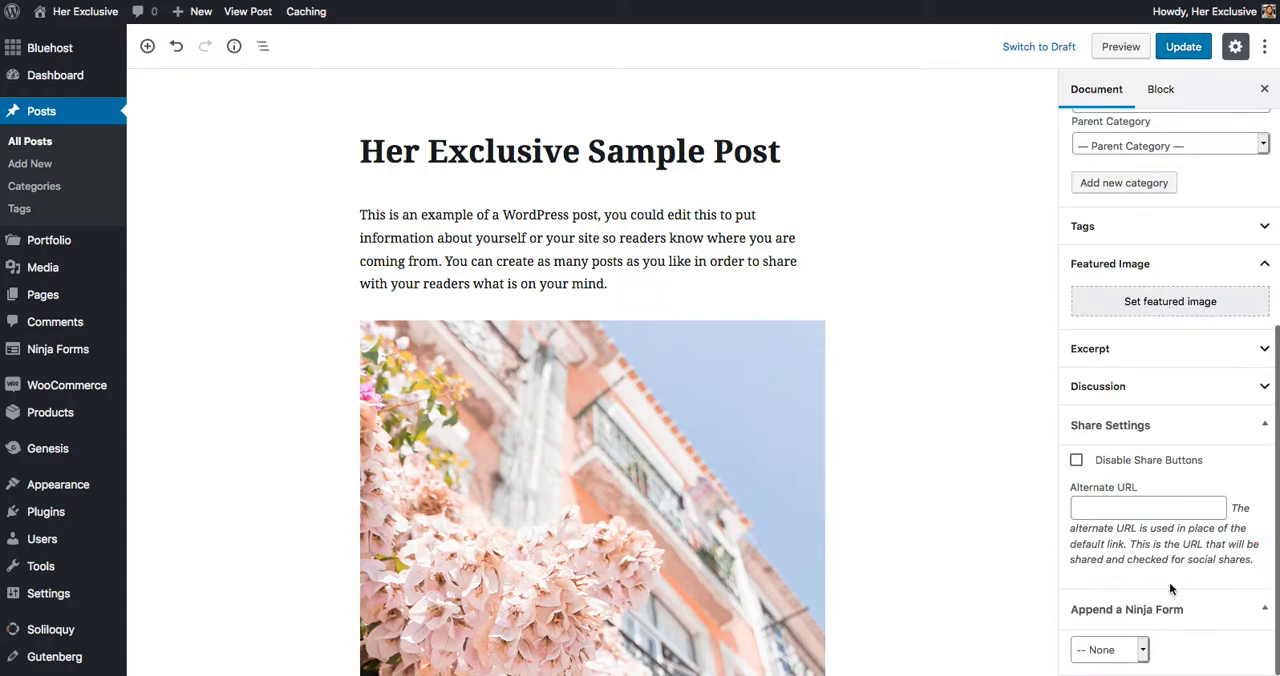
# Set the pink blossom building photo haute-stock-photography-wanderlust-final-19.jpg from the media library as the post's featured image
pyautogui.scroll(1, 1163, 257)
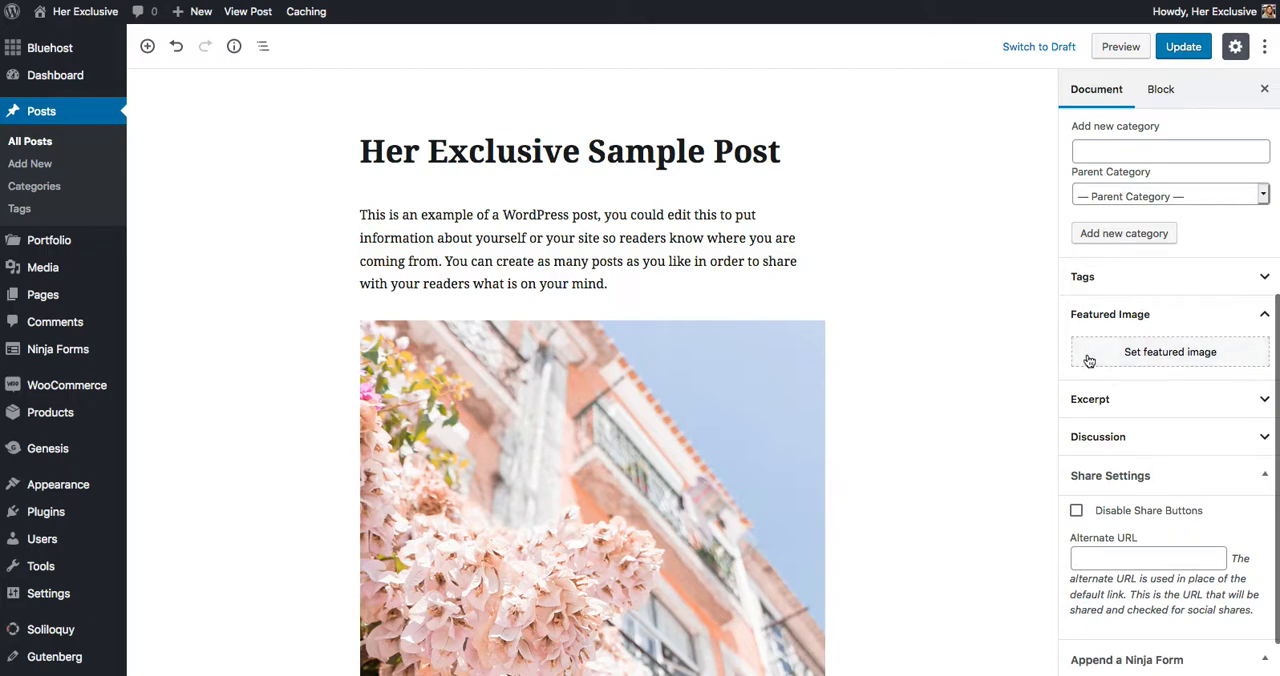
pyautogui.click(1163, 358)
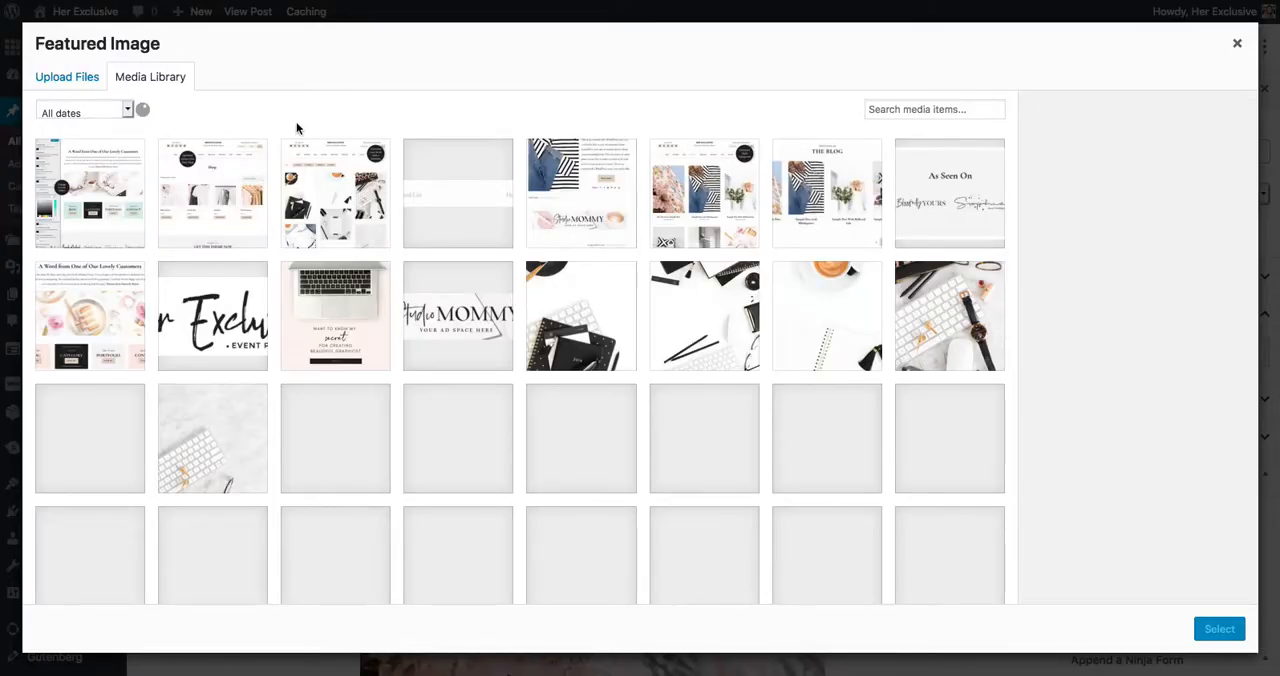
pyautogui.scroll(-5, 390, 378)
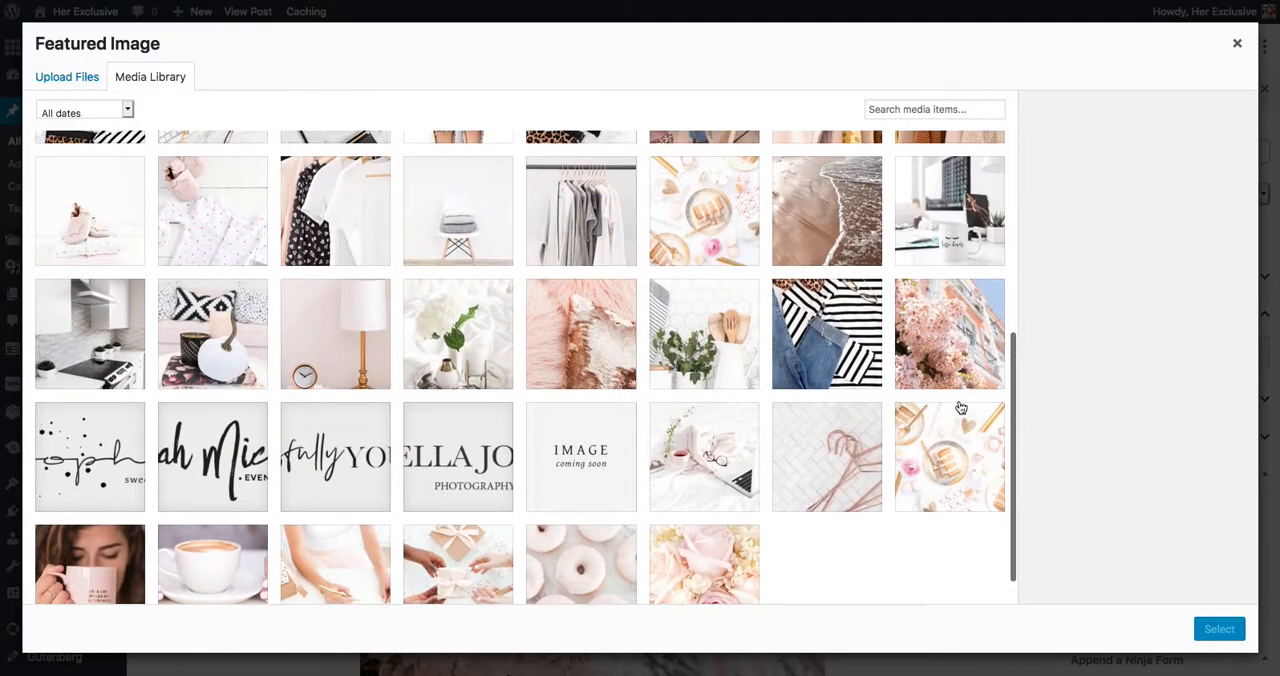
pyautogui.click(957, 341)
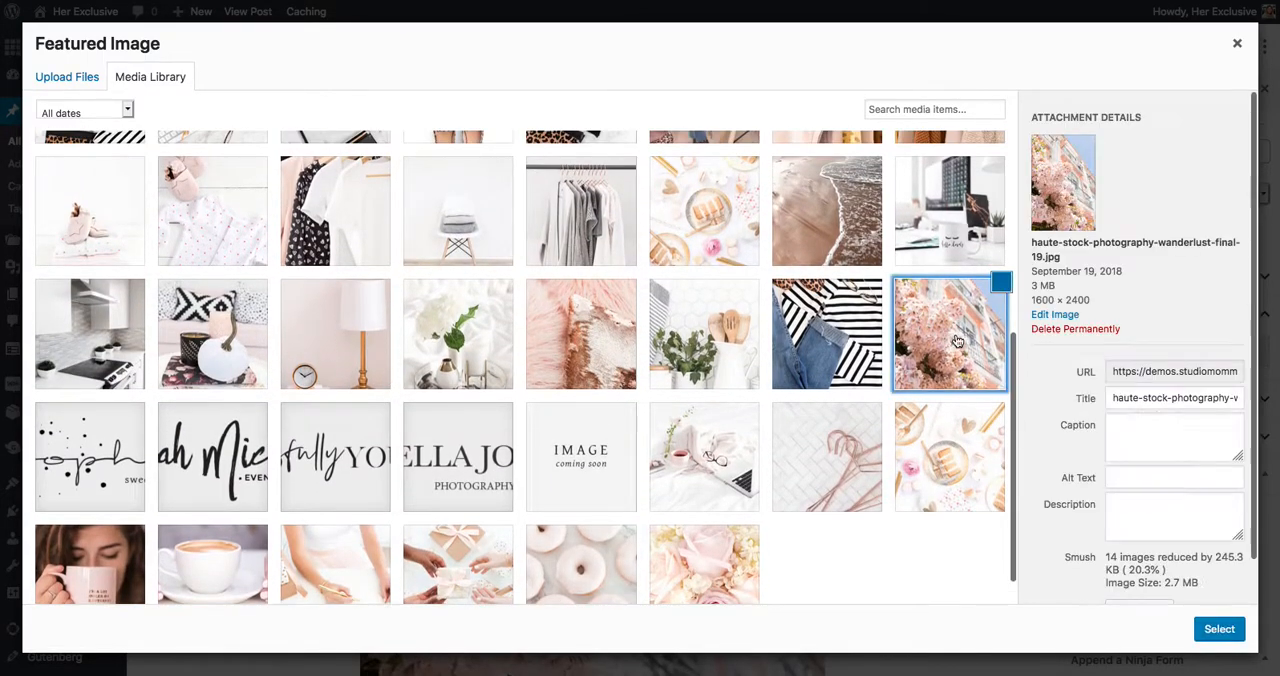
pyautogui.click(1220, 630)
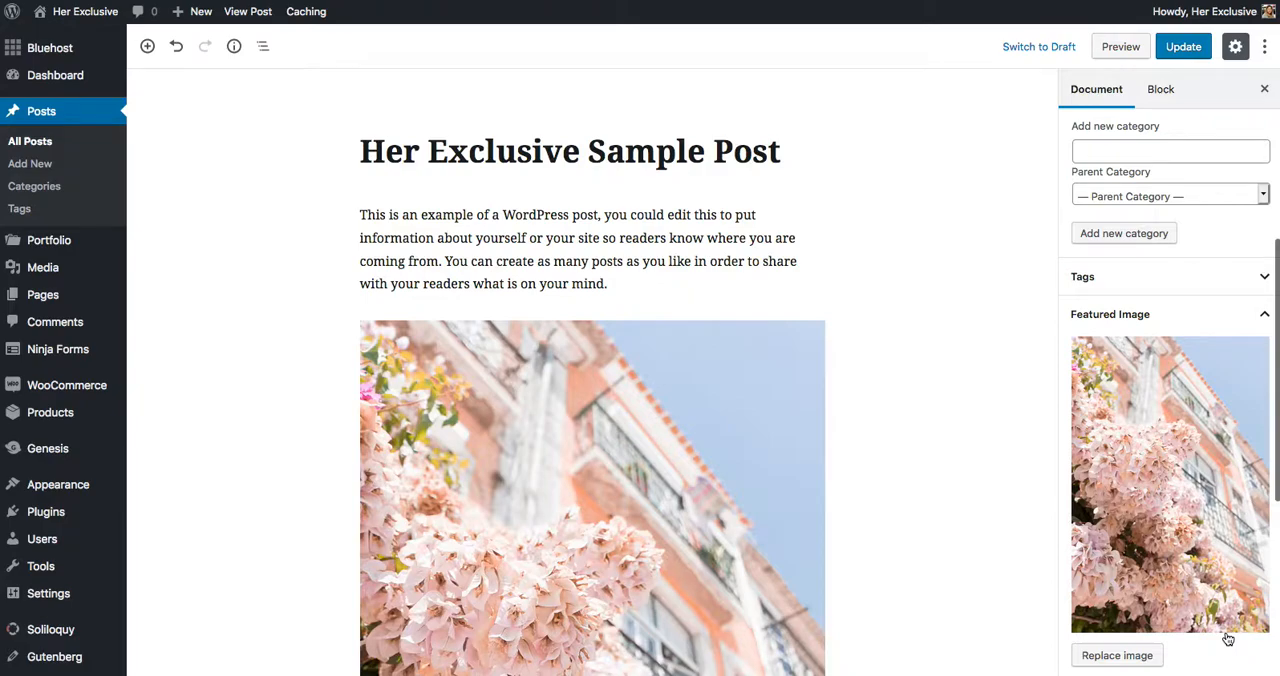
# Update the published post to save its category and featured image settings
pyautogui.scroll(2, 1160, 234)
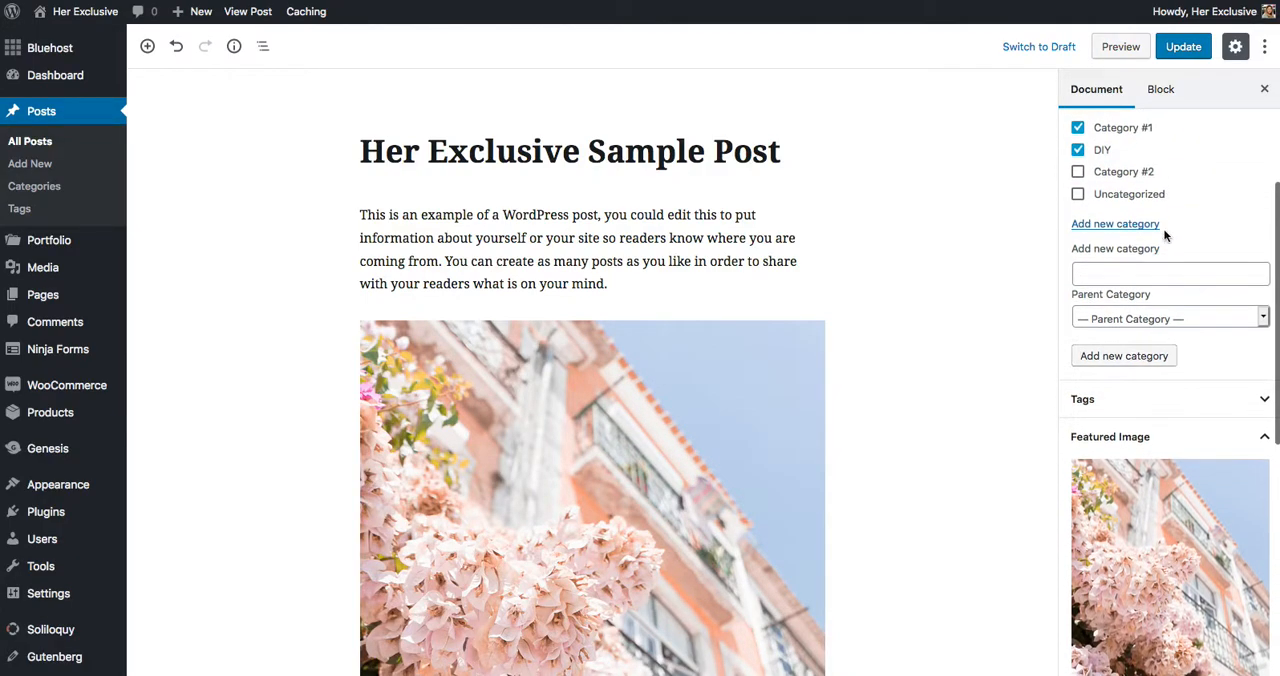
pyautogui.scroll(3, 1122, 488)
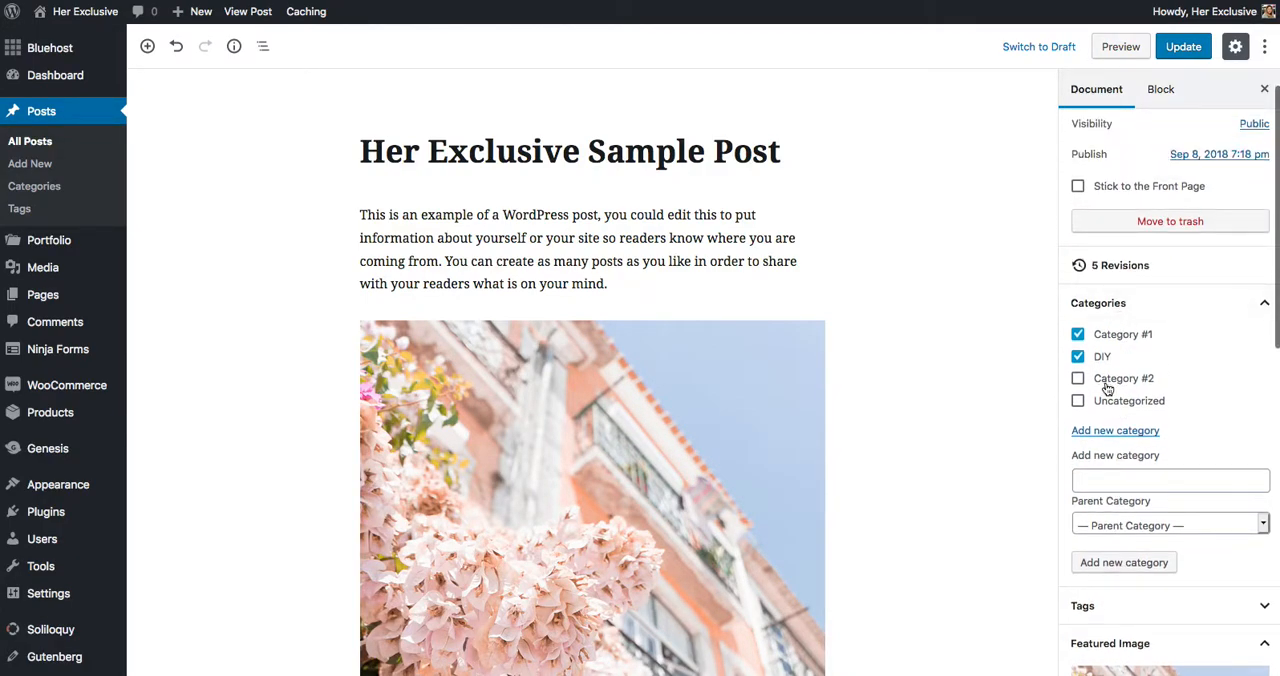
pyautogui.click(1186, 47)
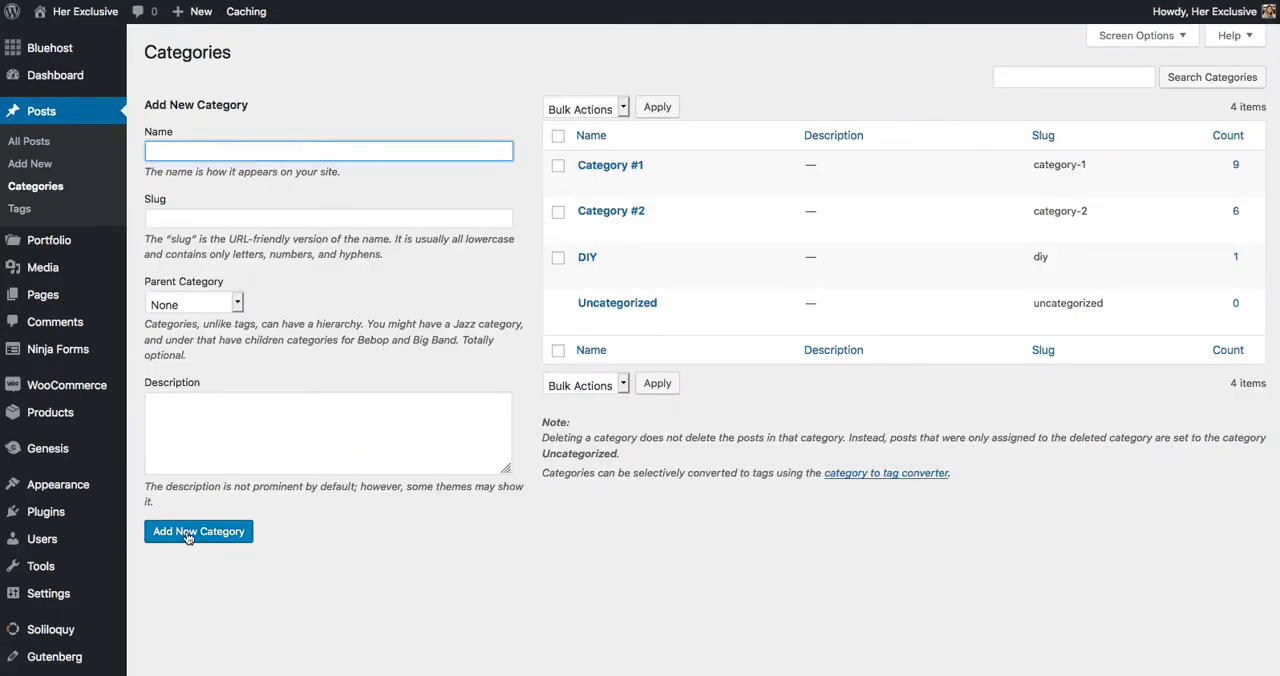
# Open the site's navigation menu editor, keeping Menu 1 (Header Menu) as the menu to edit
pyautogui.moveTo(606, 321)
pyautogui.moveTo(74, 486)
pyautogui.click(155, 553)
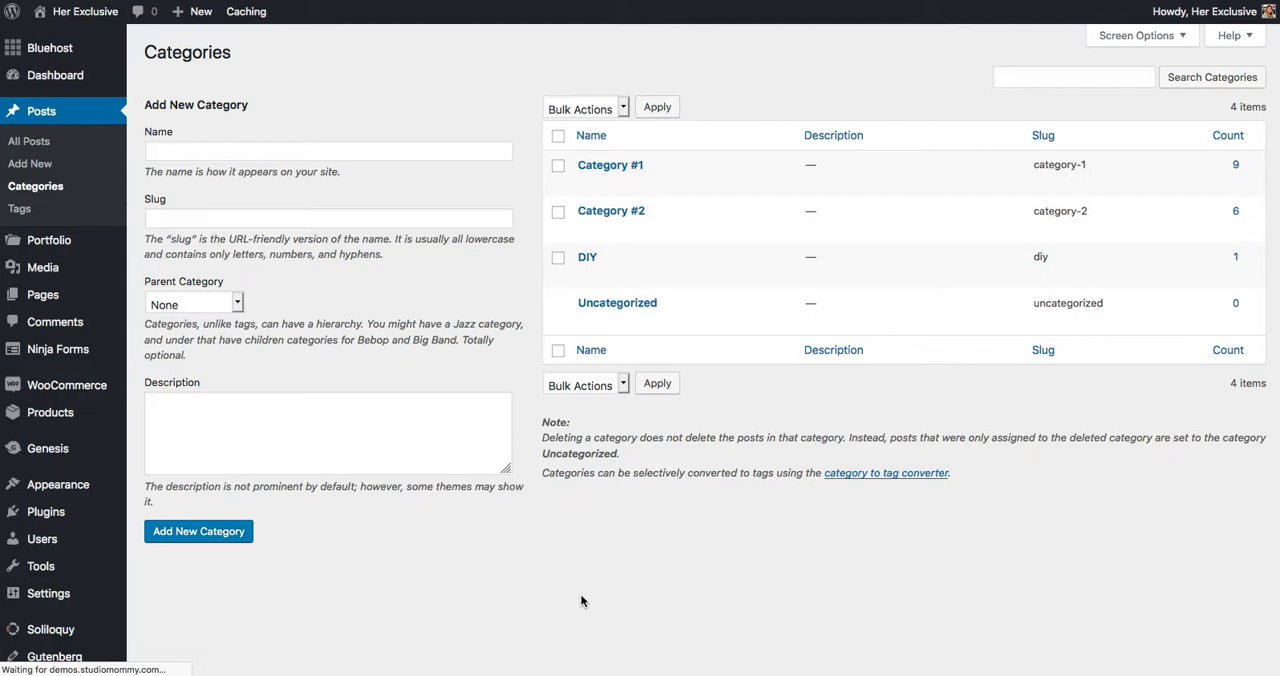
pyautogui.scroll(-2, 580, 594)
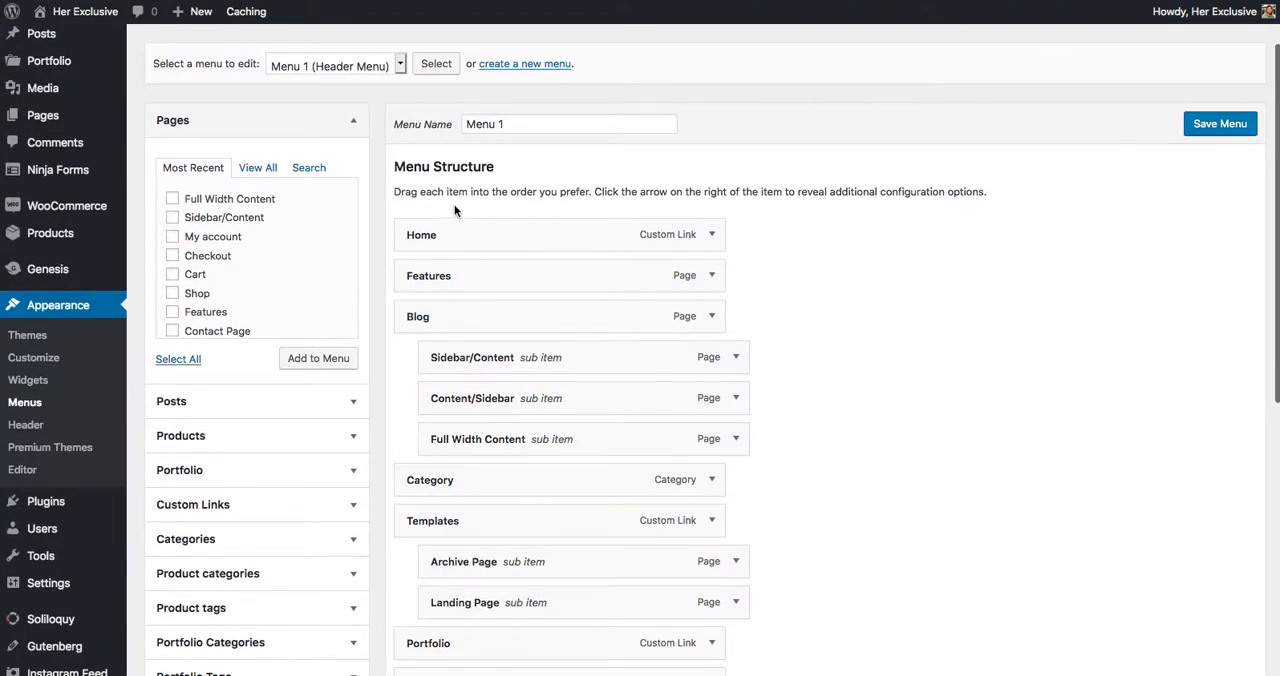
pyautogui.scroll(1, 393, 156)
pyautogui.scroll(1, 392, 156)
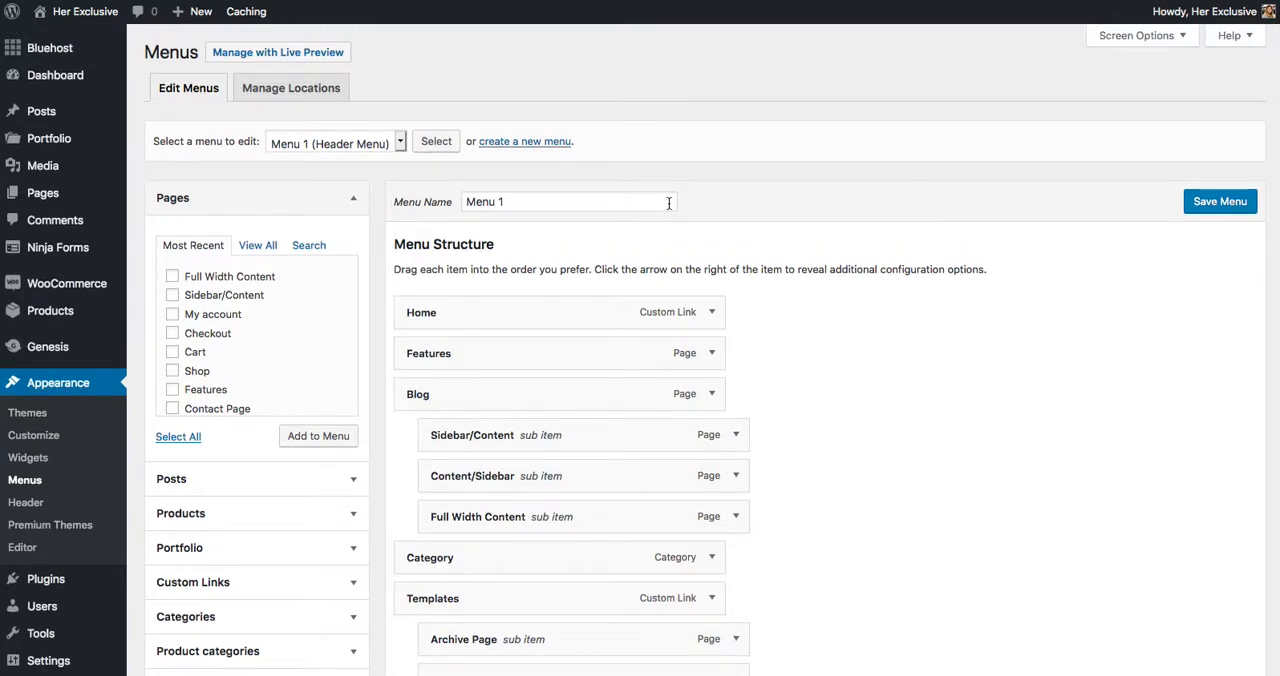
pyautogui.click(369, 142)
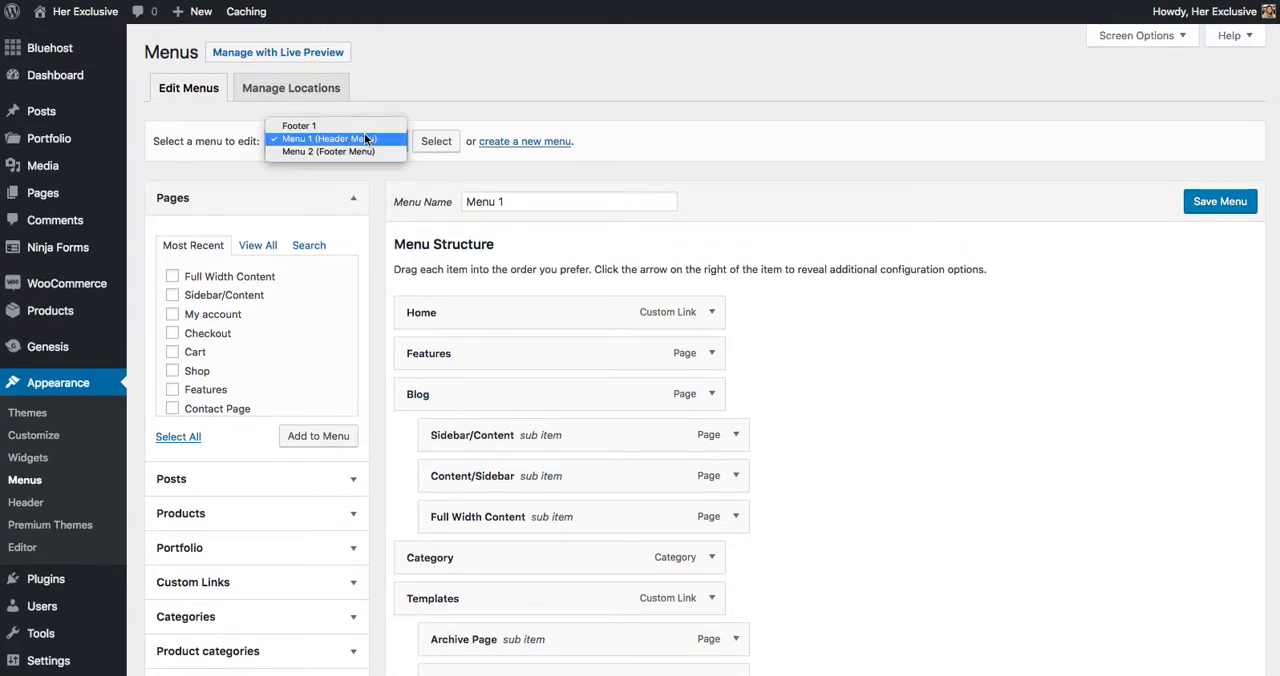
pyautogui.click(550, 168)
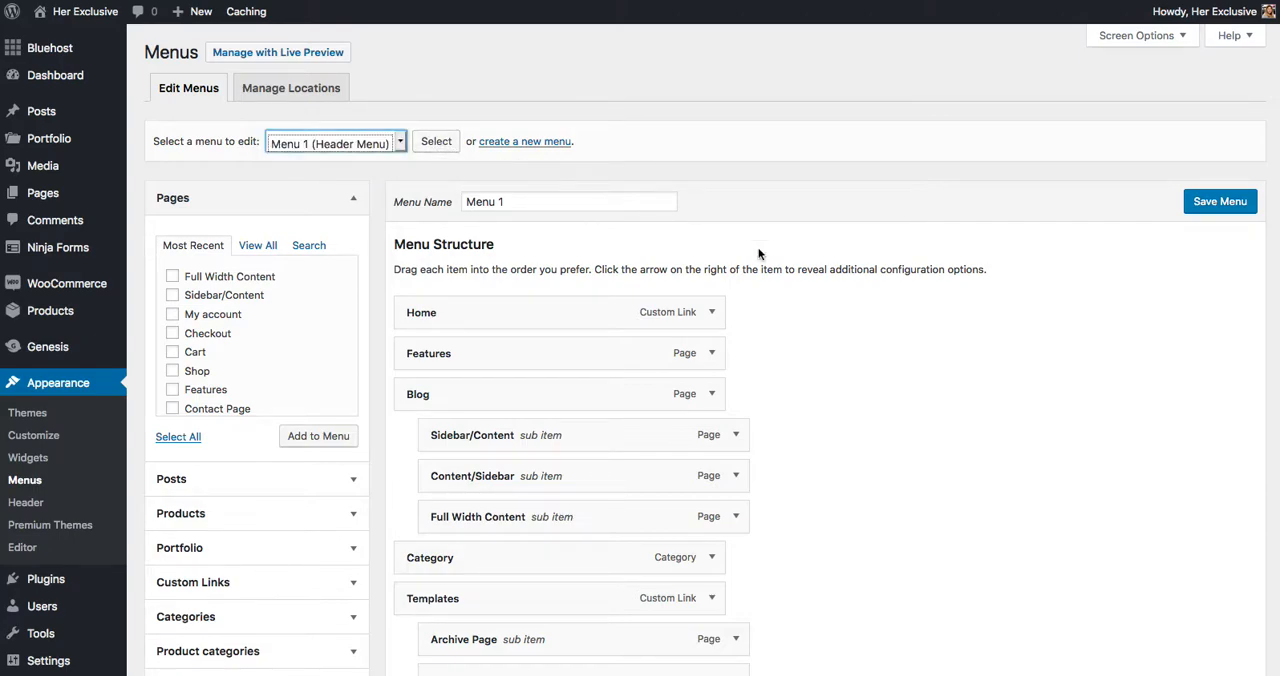
pyautogui.click(903, 364)
# Add the DIY category to Menu 1 from the full list of post categories
pyautogui.scroll(-1, 905, 369)
pyautogui.scroll(-4, 905, 369)
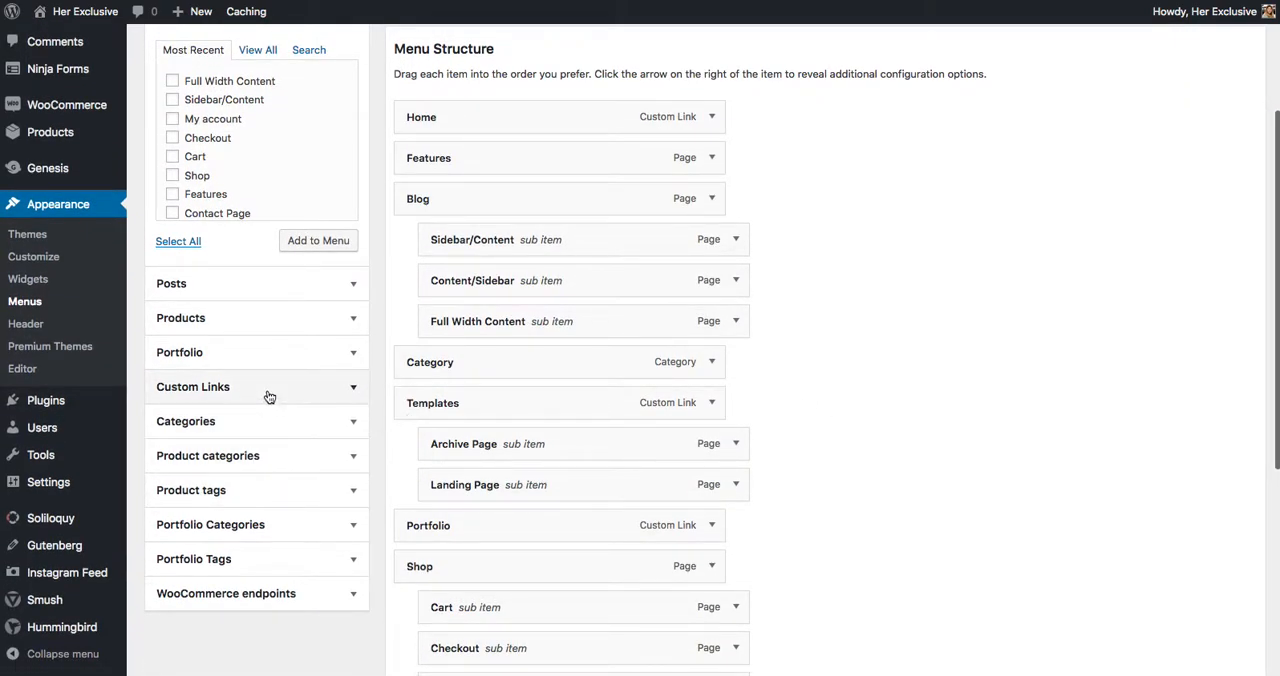
pyautogui.click(343, 424)
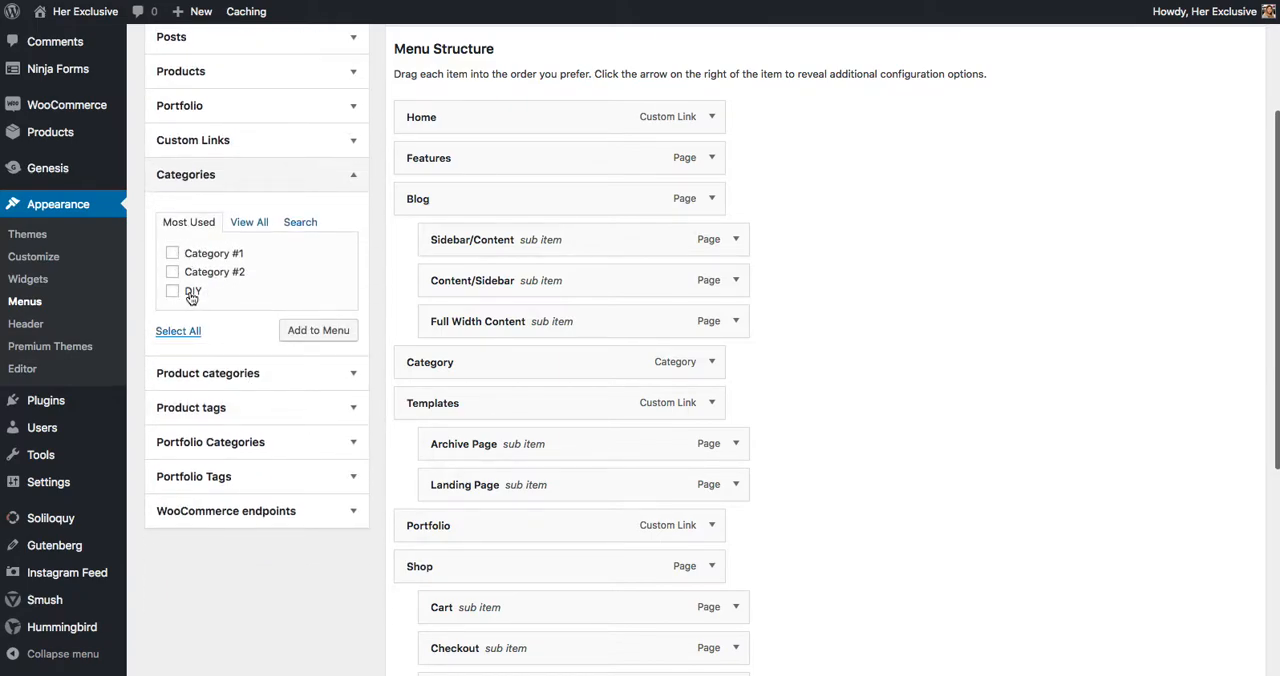
pyautogui.click(252, 223)
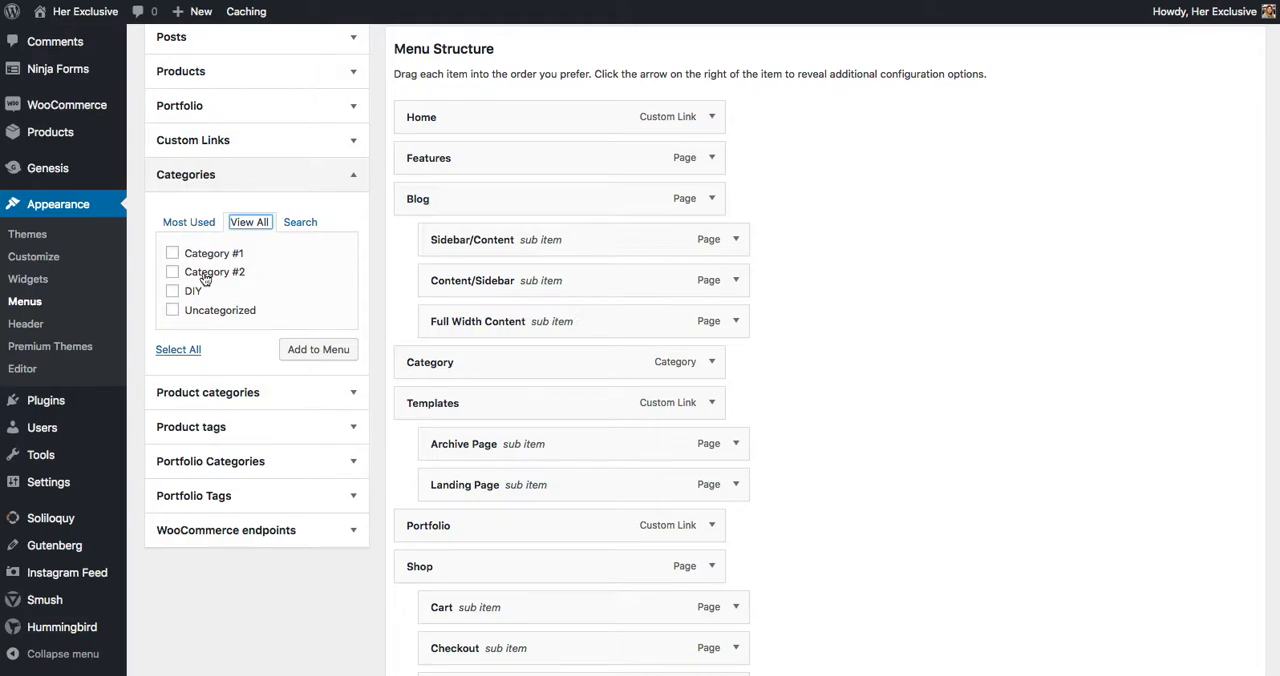
pyautogui.click(172, 291)
pyautogui.click(316, 354)
# Nest the DIY item as a sub item under Category in the menu structure and save the menu
pyautogui.scroll(-4, 962, 512)
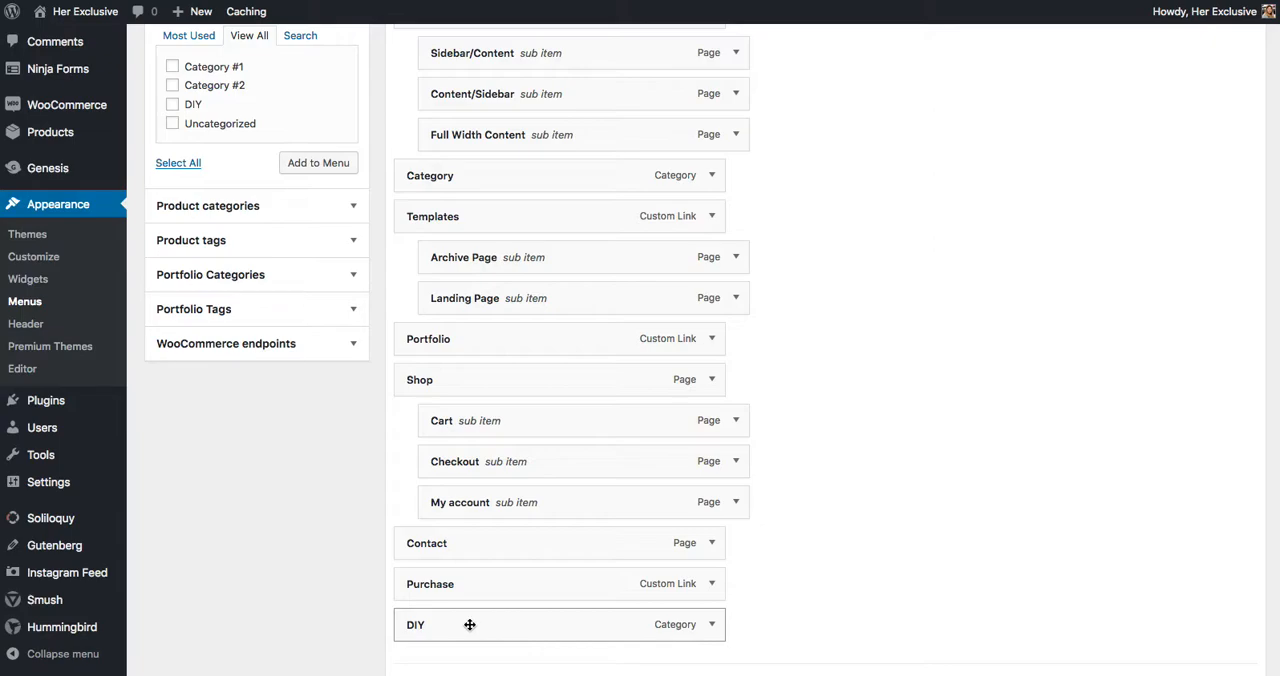
pyautogui.moveTo(469, 624); pyautogui.dragTo(503, 212)
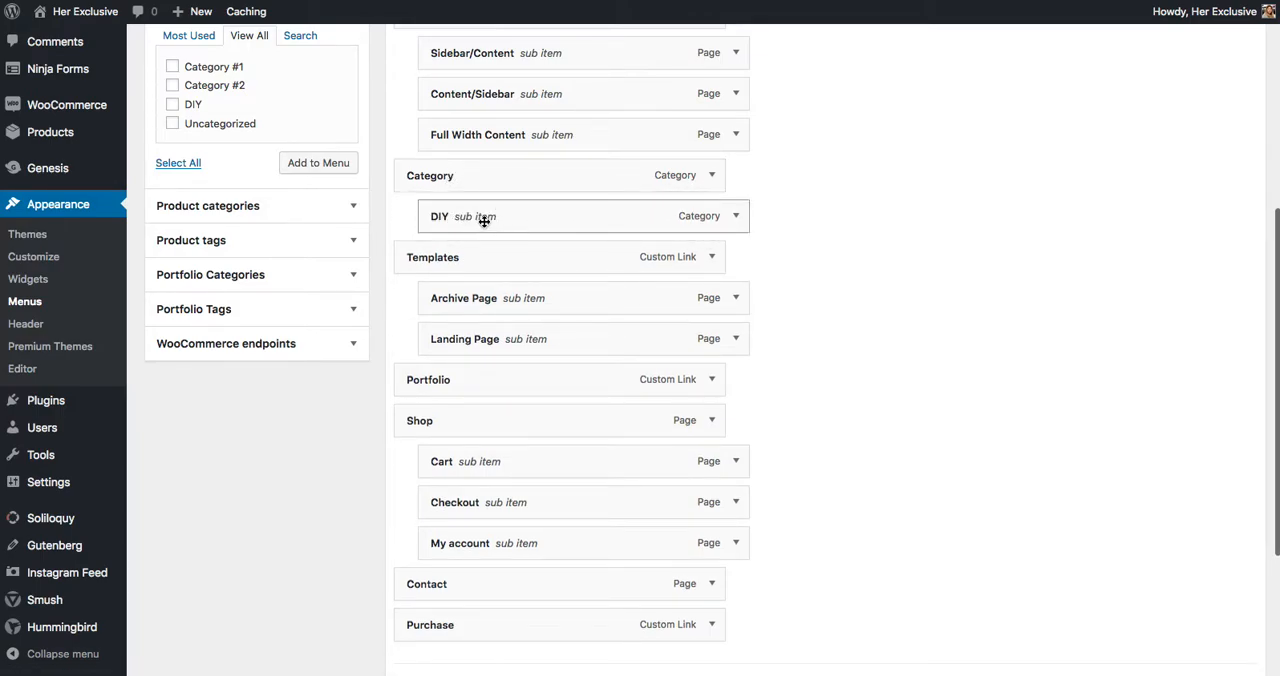
pyautogui.scroll(5, 915, 273)
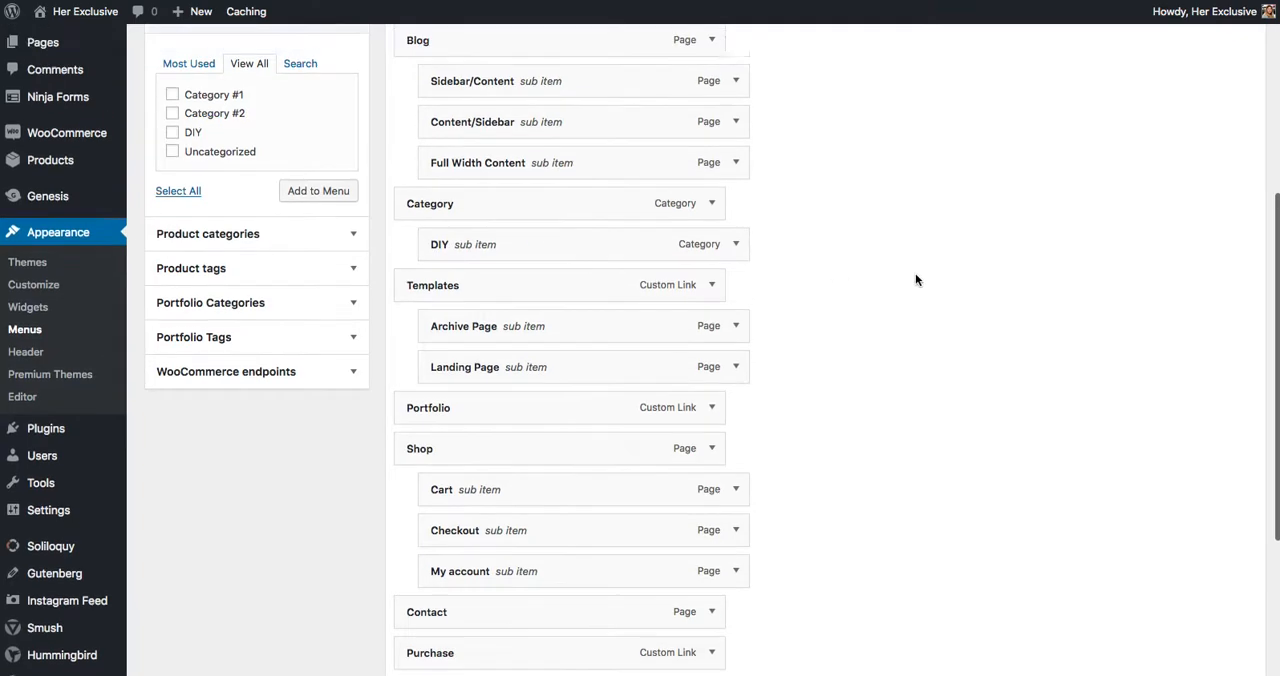
pyautogui.click(1210, 202)
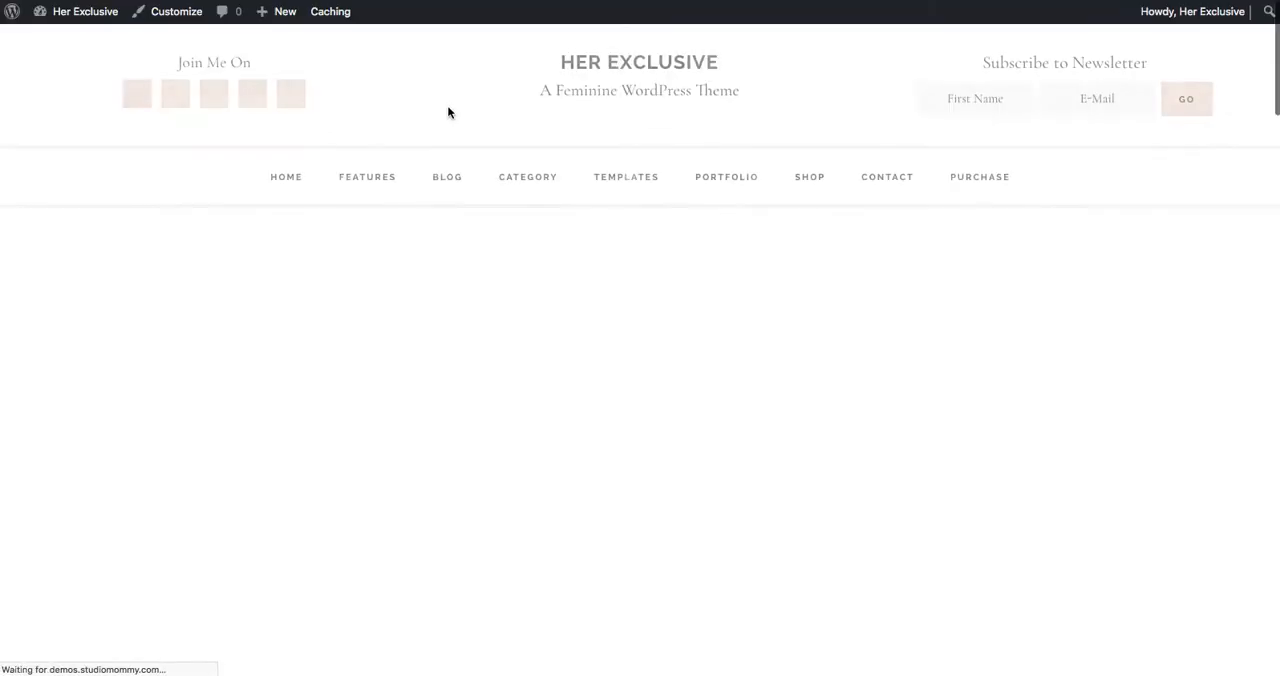
# View the DIY category page on the live site through the header navigation and look over its posts
pyautogui.moveTo(513, 180)
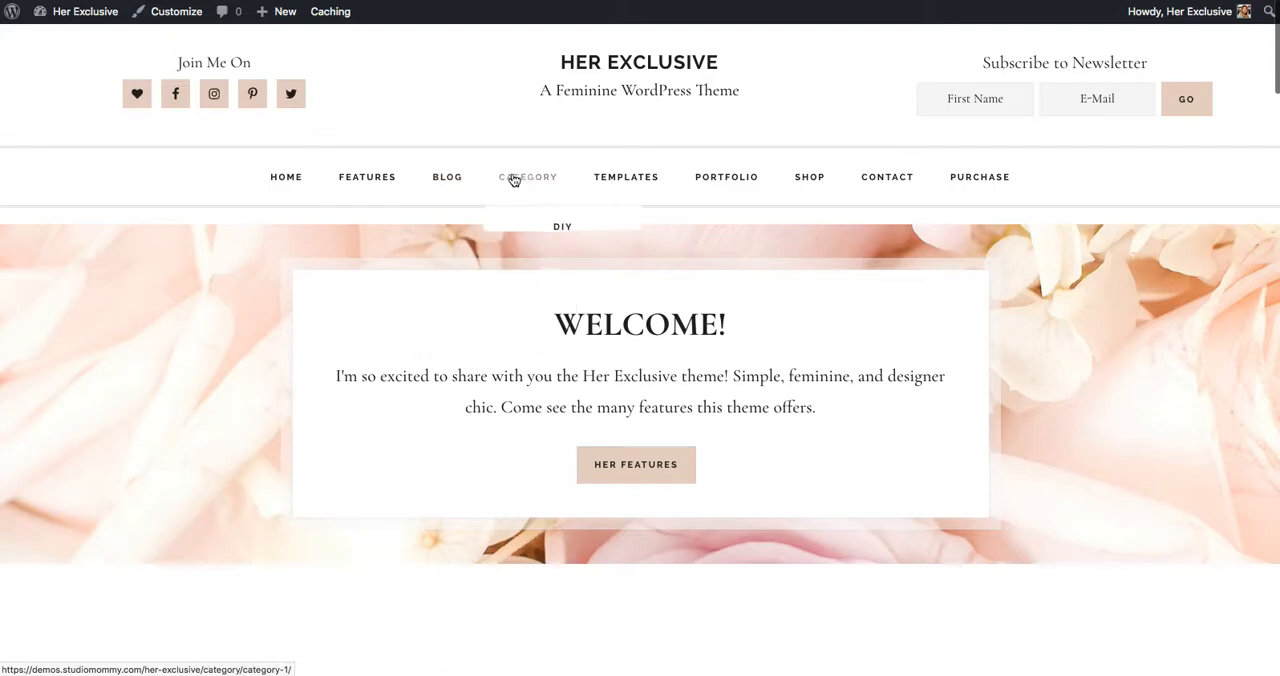
pyautogui.click(565, 231)
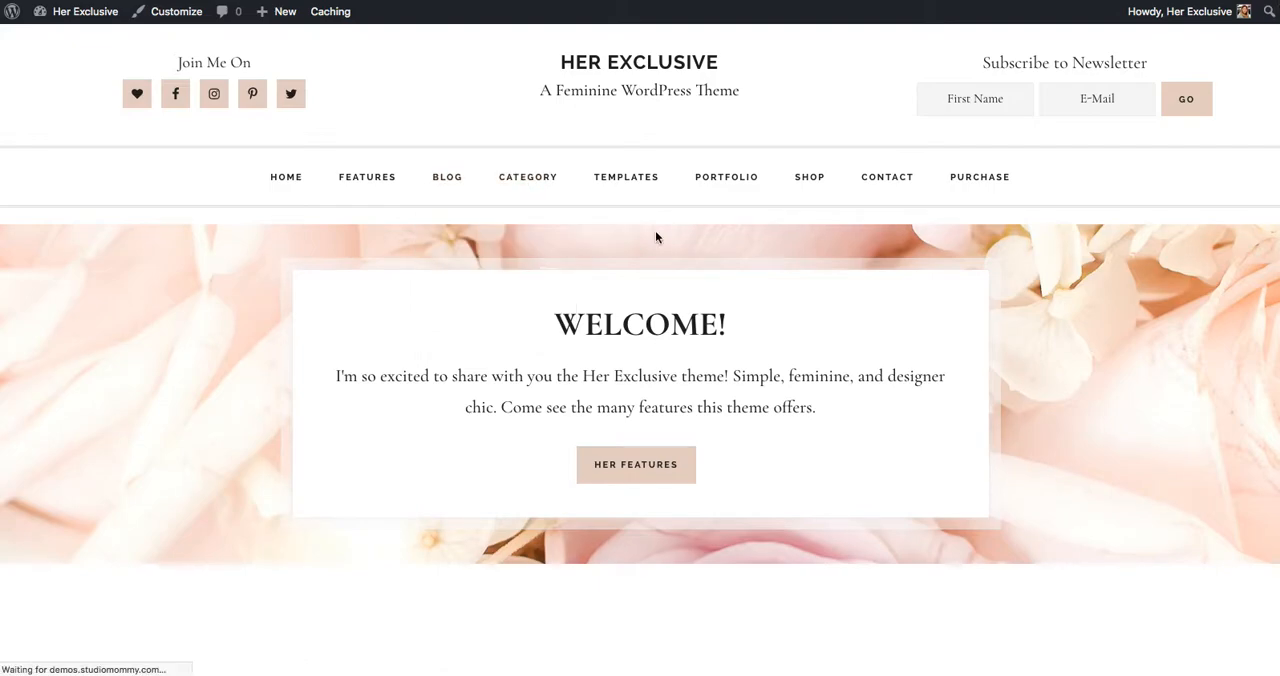
pyautogui.scroll(-5, 677, 429)
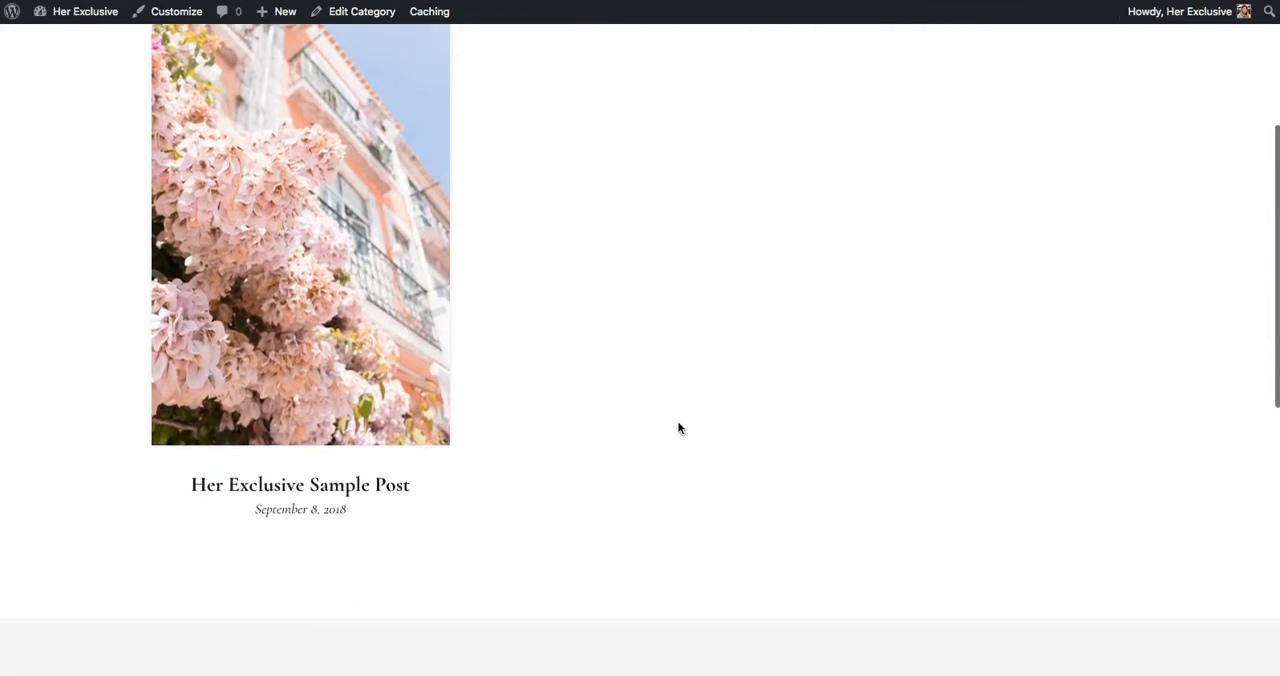
pyautogui.scroll(2, 671, 517)
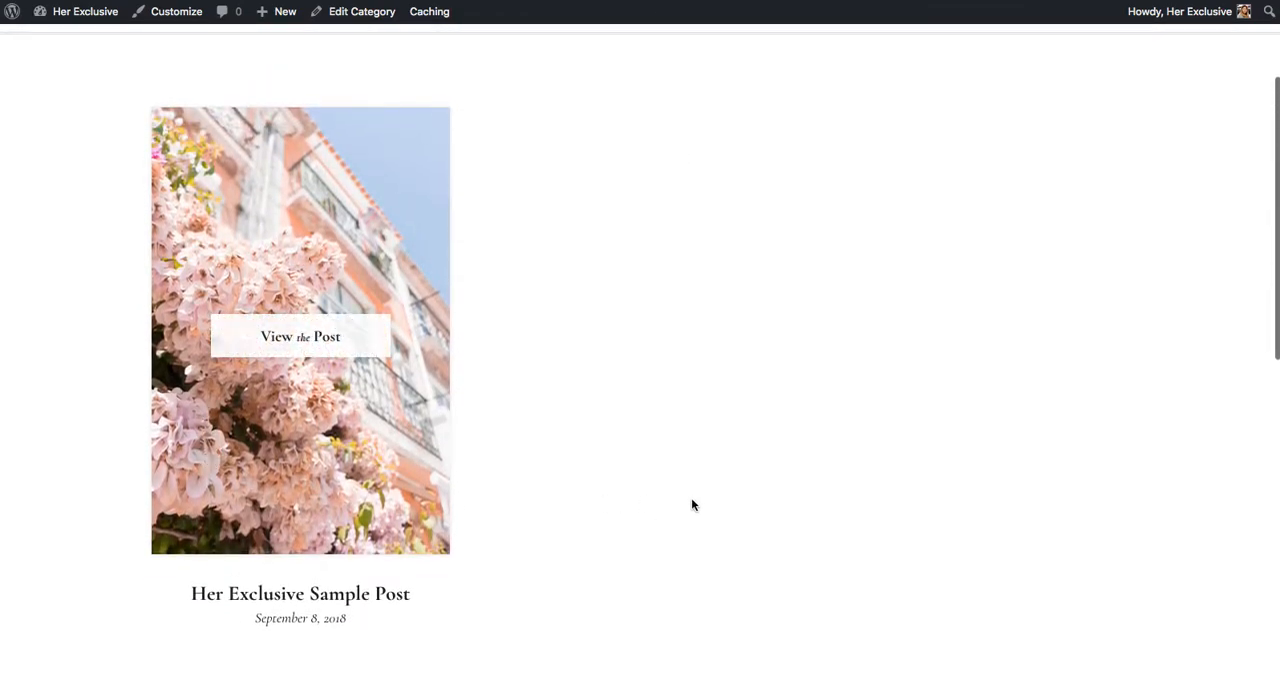
# Open the parent Category page from the live site's header navigation and look over its posts
pyautogui.scroll(2, 691, 505)
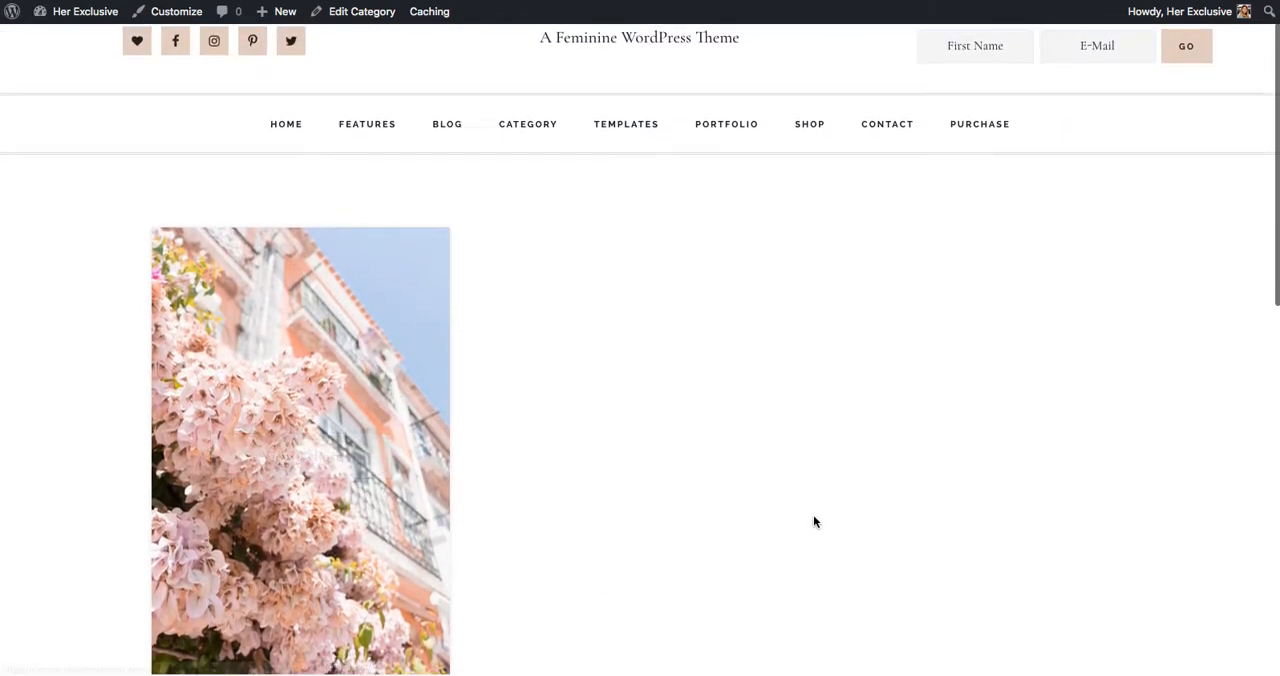
pyautogui.scroll(1, 813, 522)
pyautogui.moveTo(517, 180)
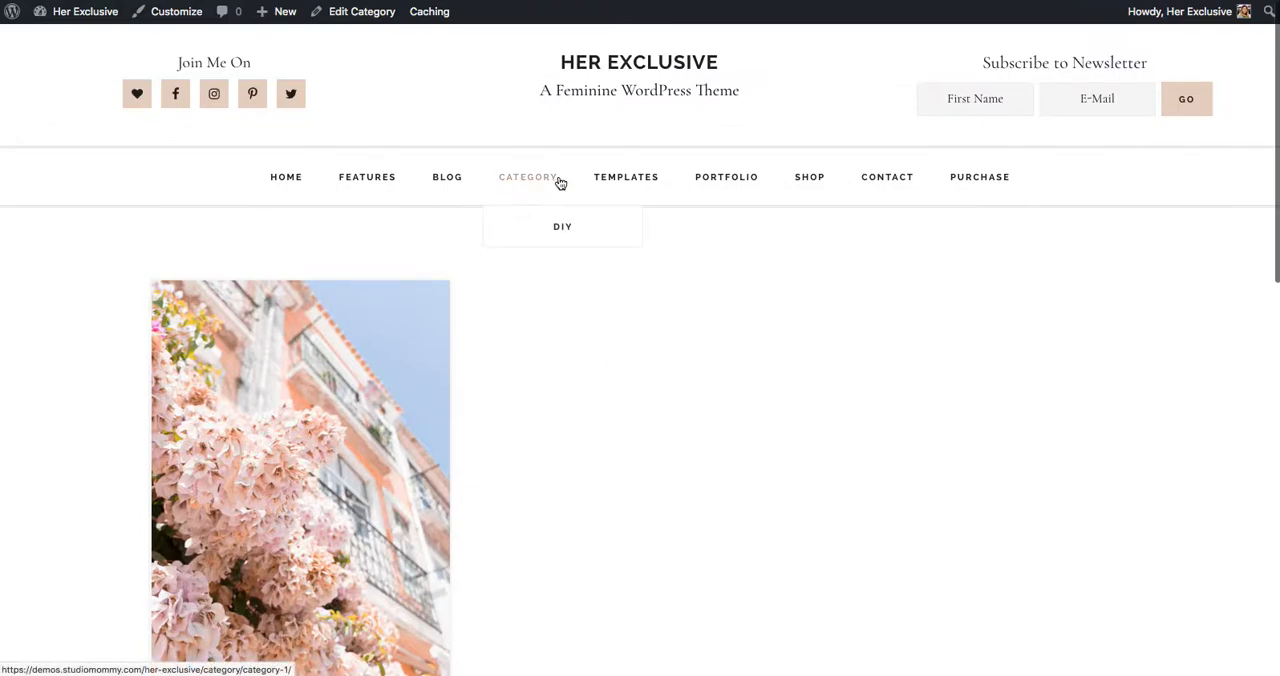
pyautogui.click(517, 180)
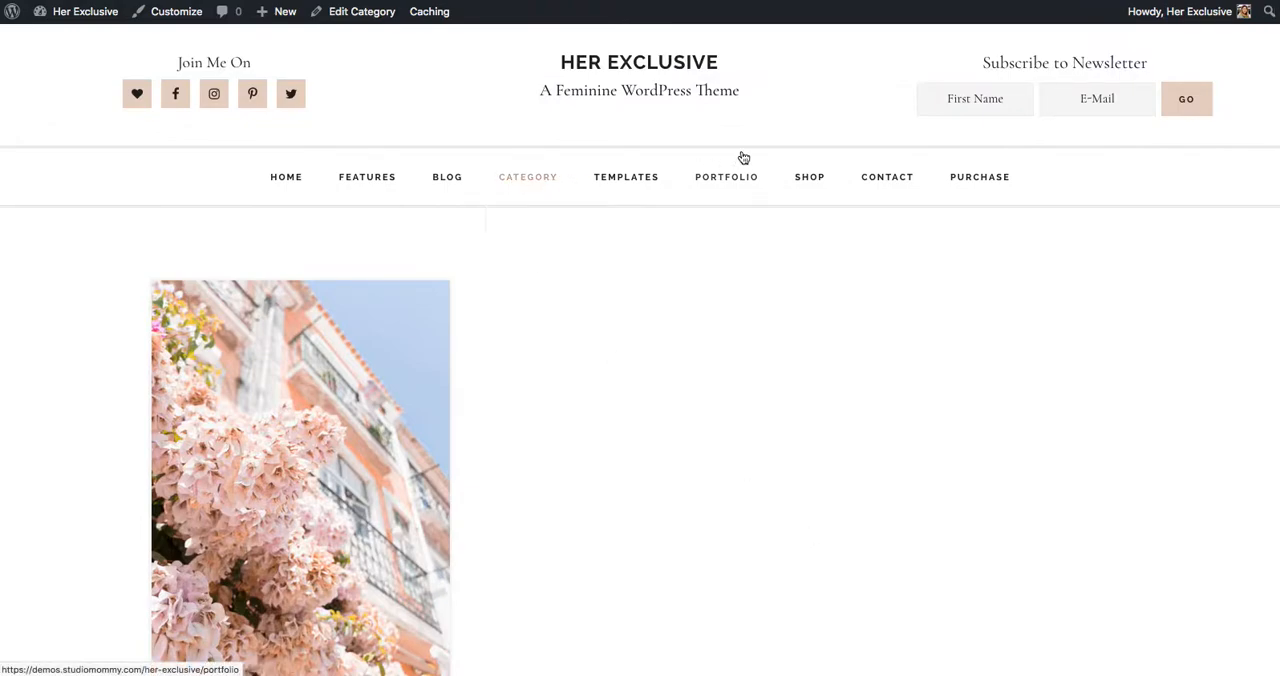
pyautogui.scroll(-3, 1198, 474)
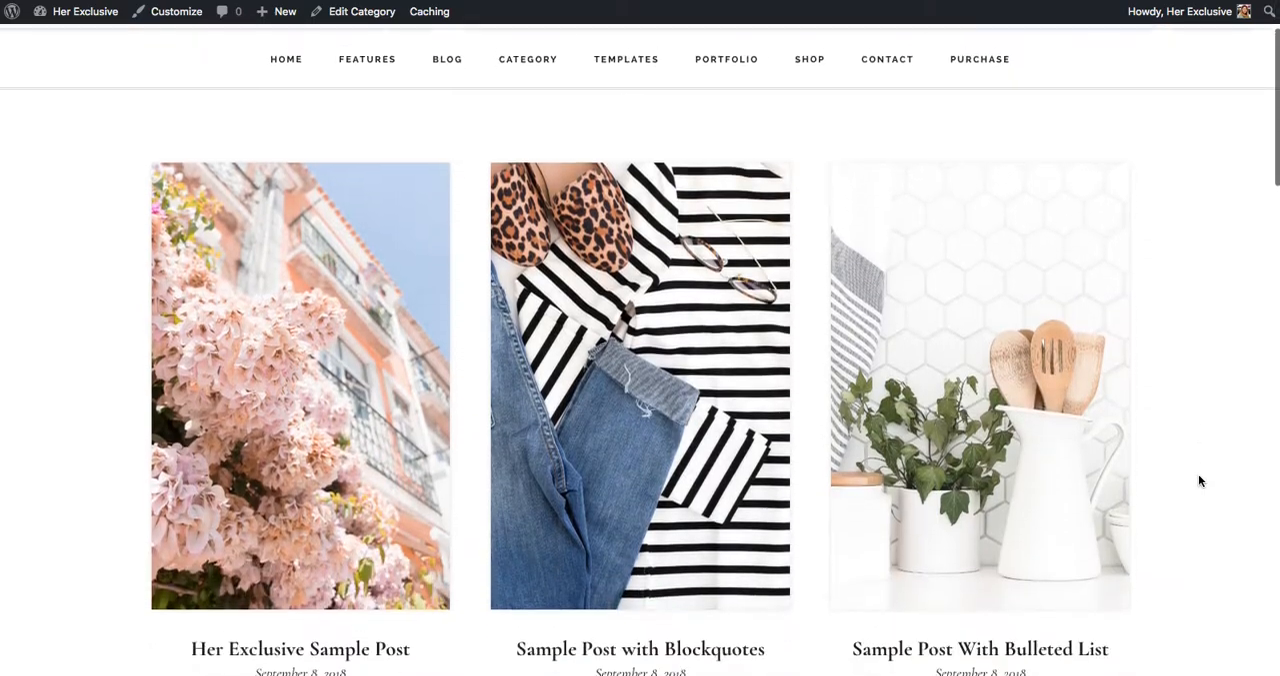
pyautogui.scroll(-8, 676, 430)
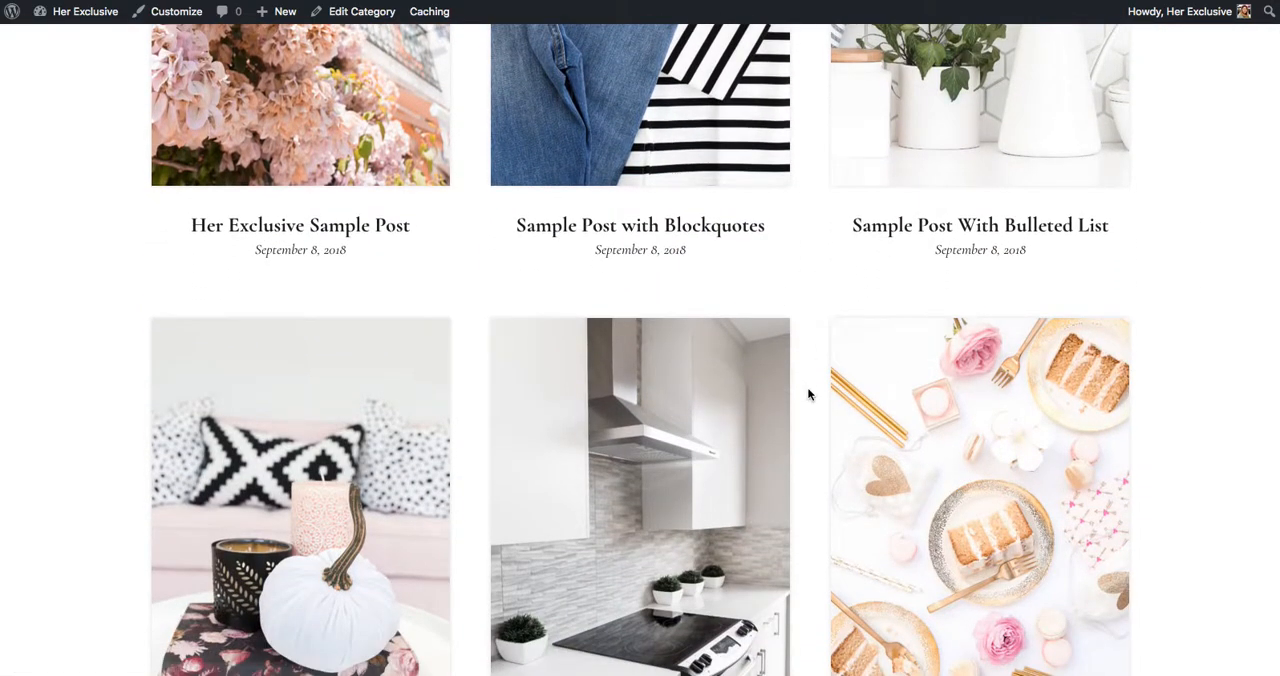
pyautogui.scroll(10, 1210, 515)
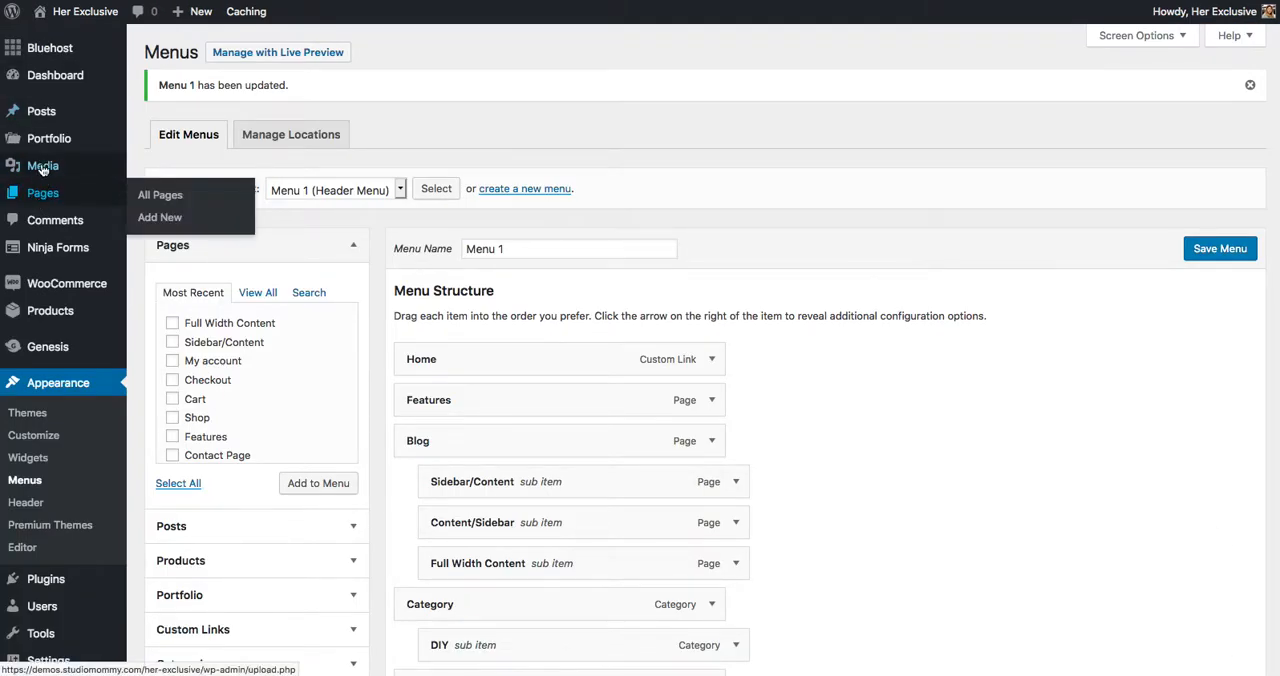
# Check Category #1 in the admin list of post categories, and compare it with the posts on its live category page
pyautogui.moveTo(45, 115)
pyautogui.click(166, 159)
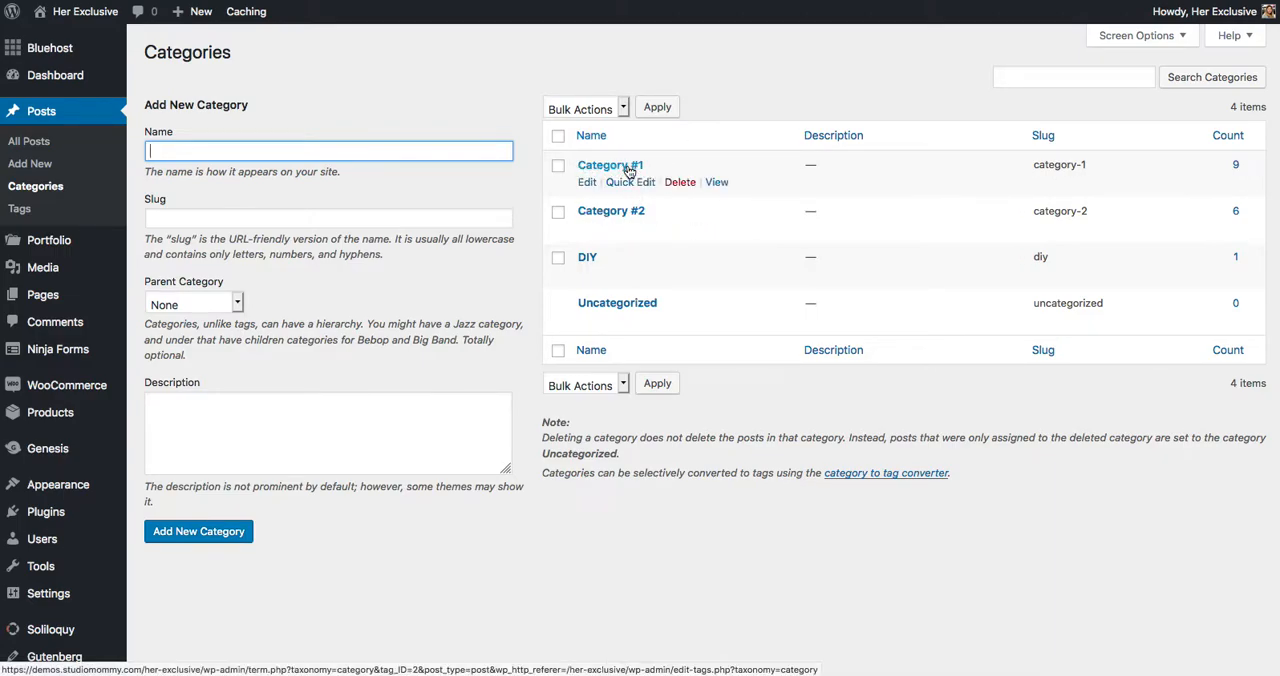
pyautogui.click(985, 1)
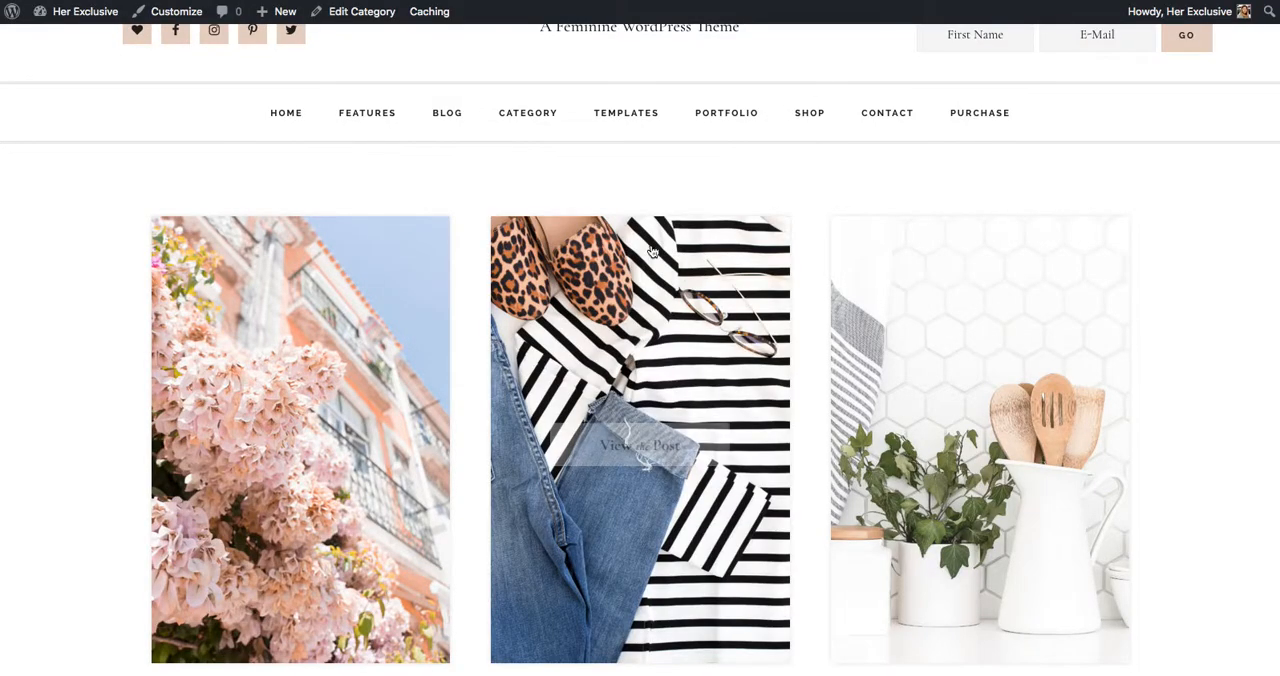
pyautogui.scroll(-8, 477, 360)
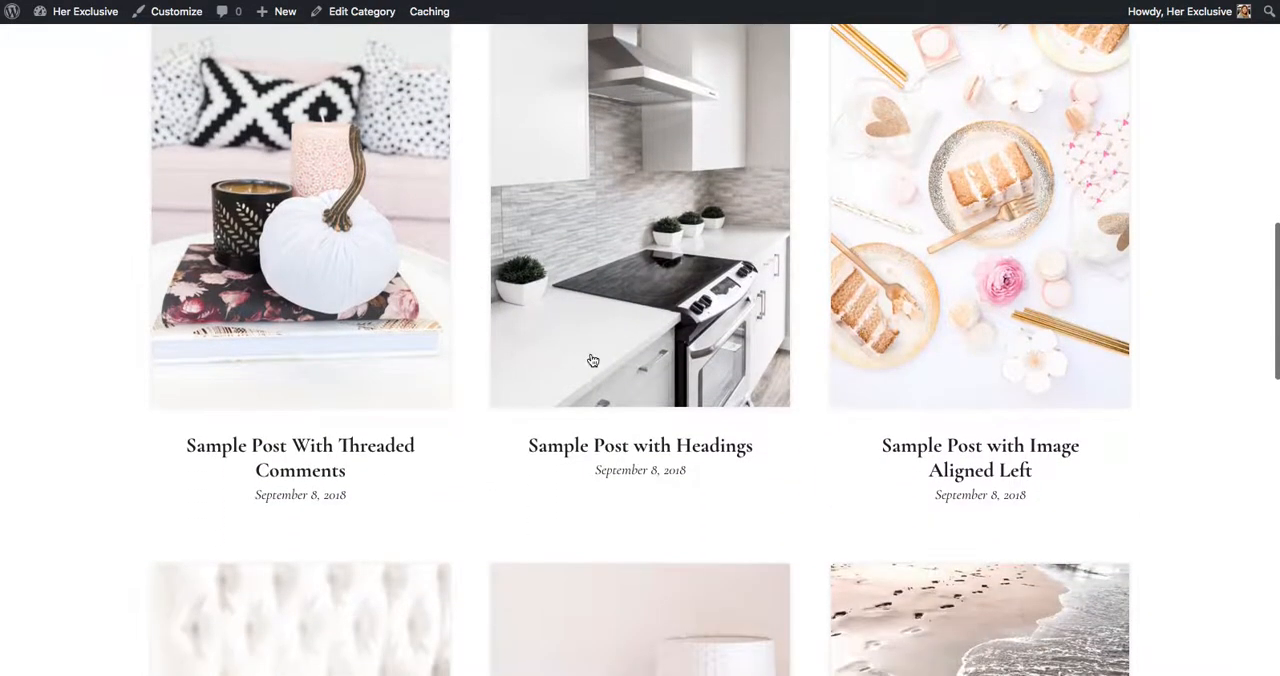
pyautogui.scroll(-5, 1185, 526)
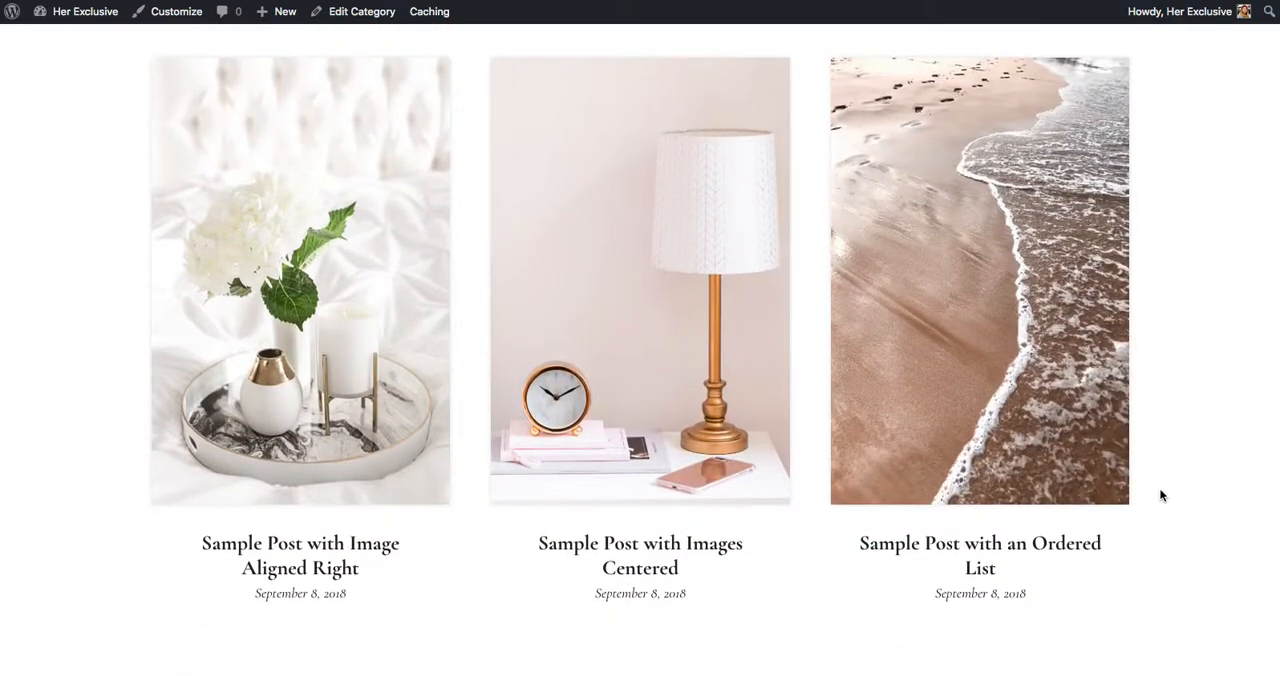
pyautogui.scroll(15, 1189, 374)
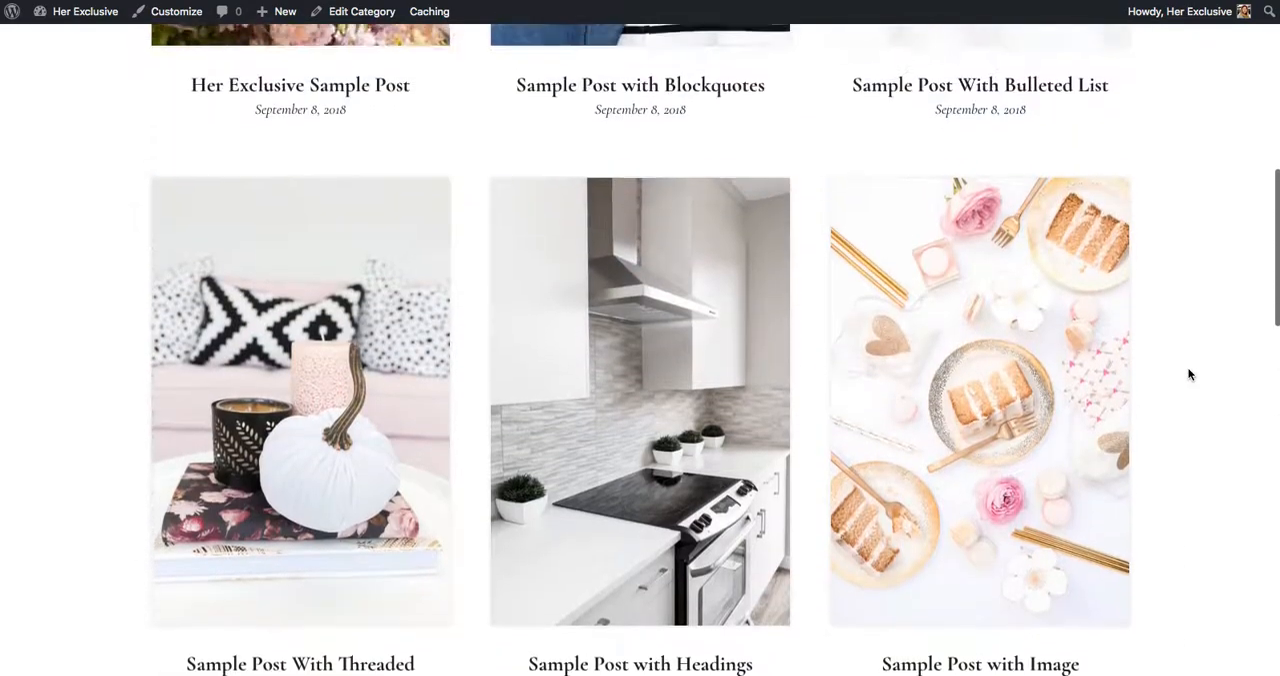